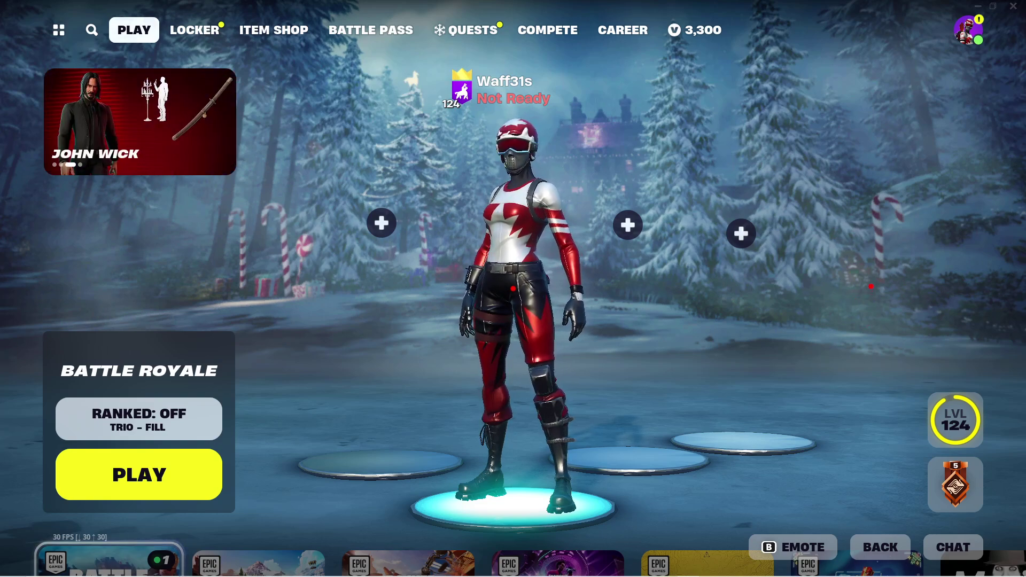
Bring up the Crosshair X window over the game lobby
{"action": "key", "text": "super"}
{"action": "left_click", "coordinate": [776, 570]}
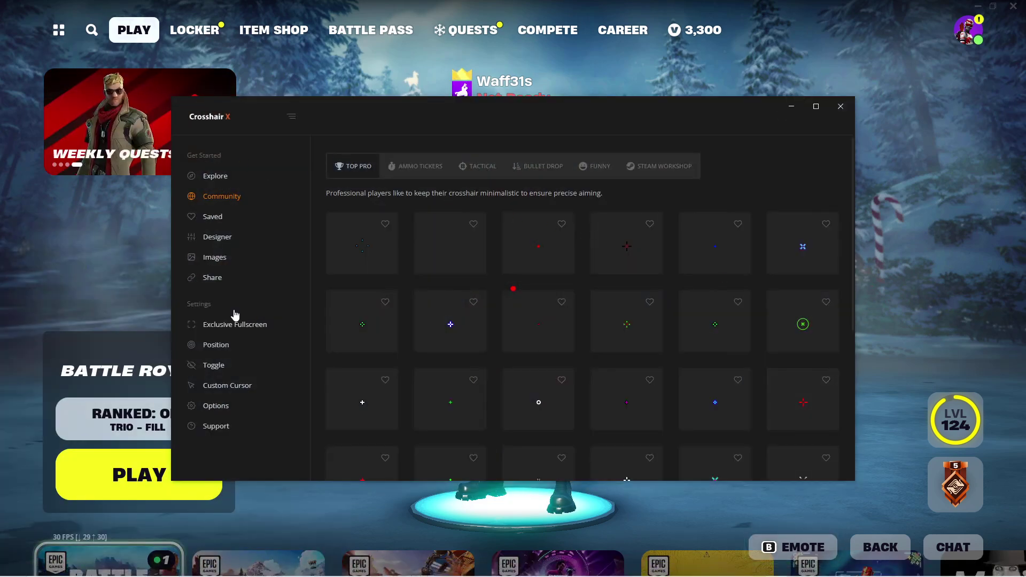
Open Steam, view the Crosshair X page in the library, and close Steam
{"action": "key", "text": "super"}
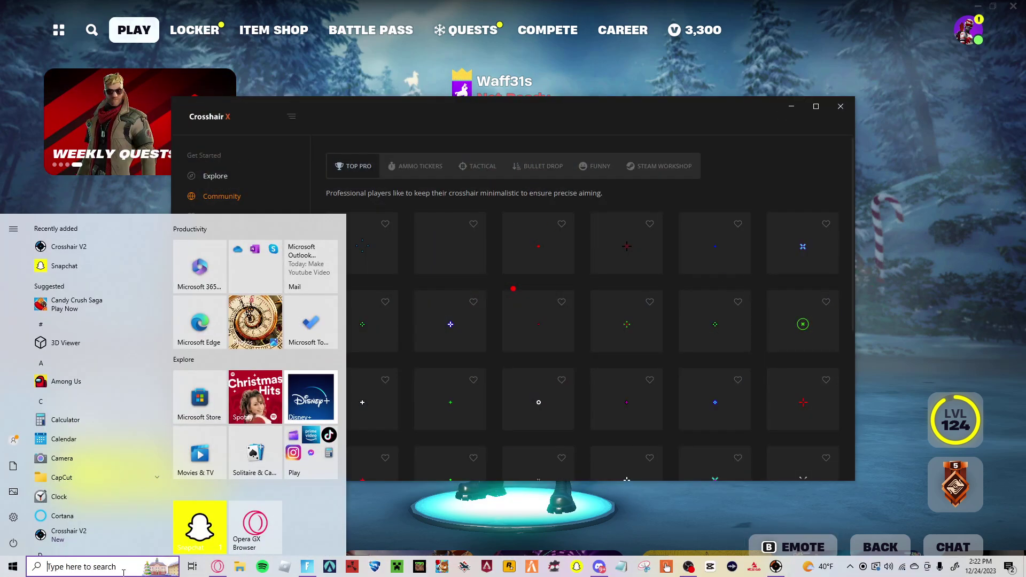
{"action": "type", "text": "st"}
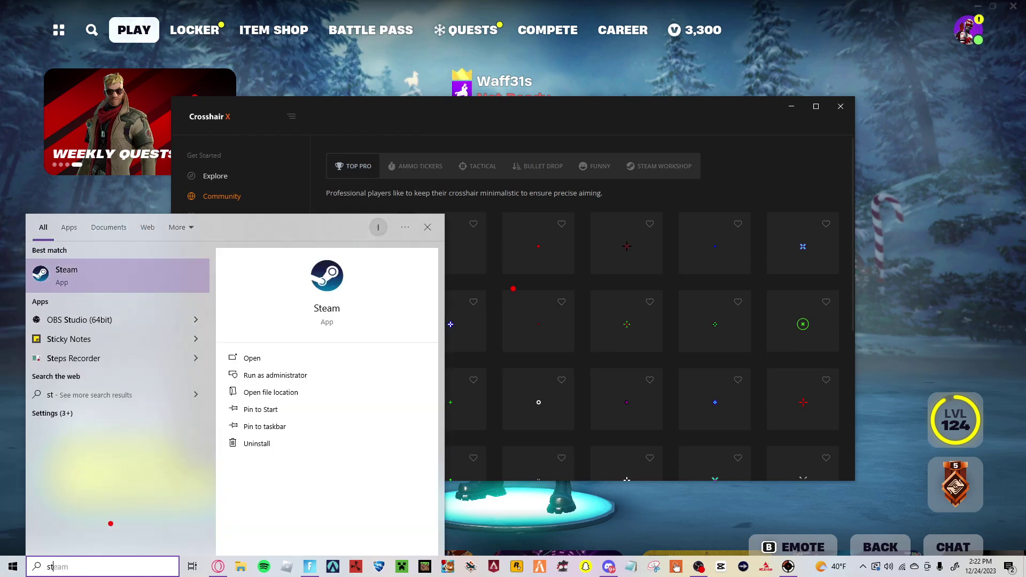
{"action": "key", "text": "Return"}
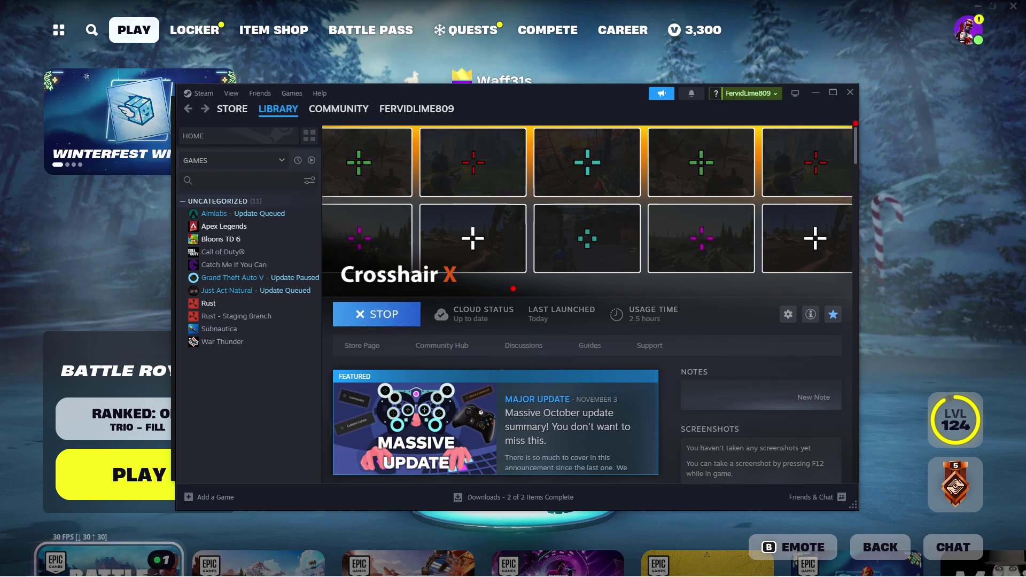
{"action": "left_click", "coordinate": [849, 92]}
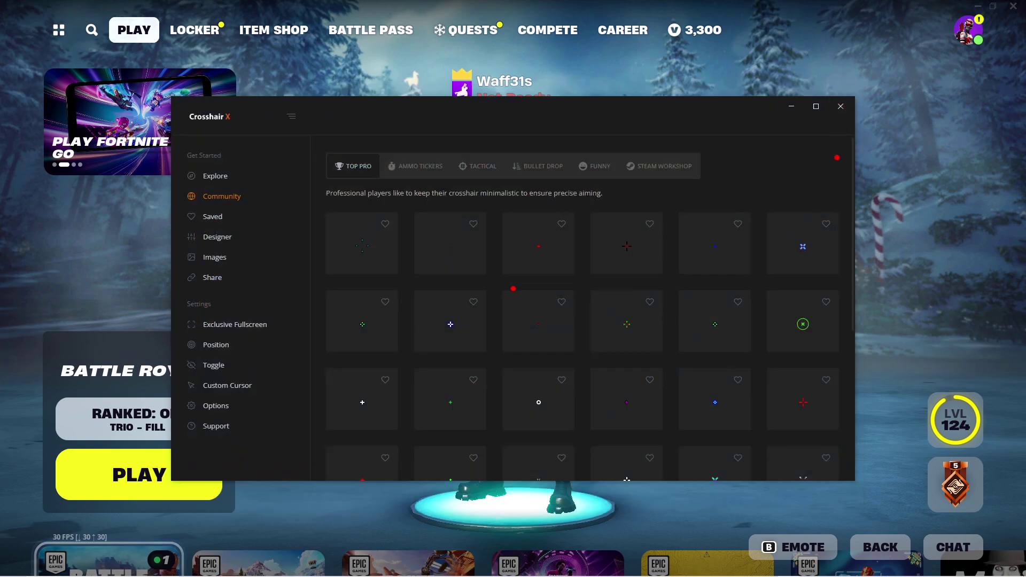
Browse all featured crosshairs and try out Ammo Tracker - Rust AK and Konfuzion - Rust Creator on screen
{"action": "left_click", "coordinate": [228, 183]}
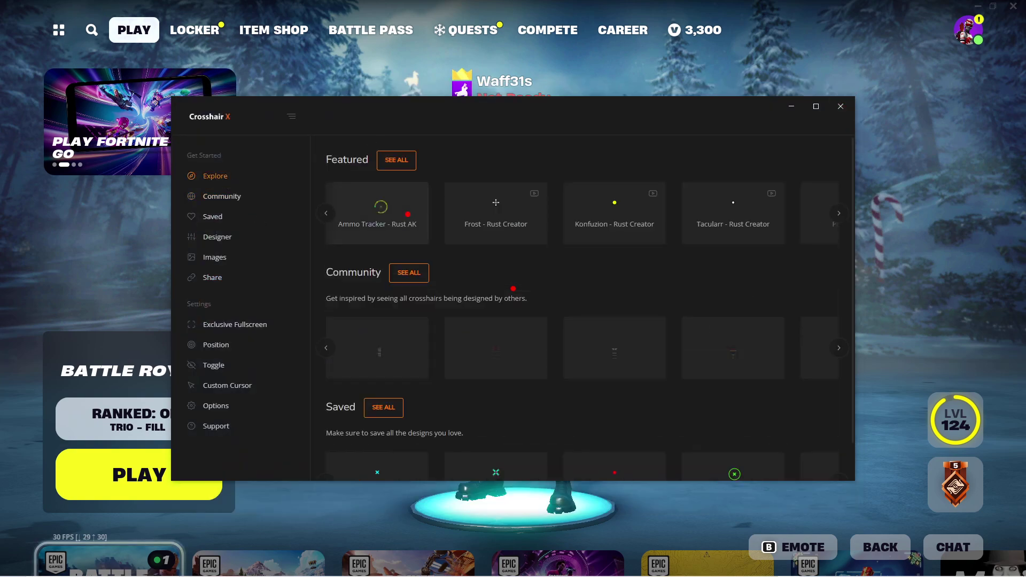
{"action": "left_click", "coordinate": [397, 160]}
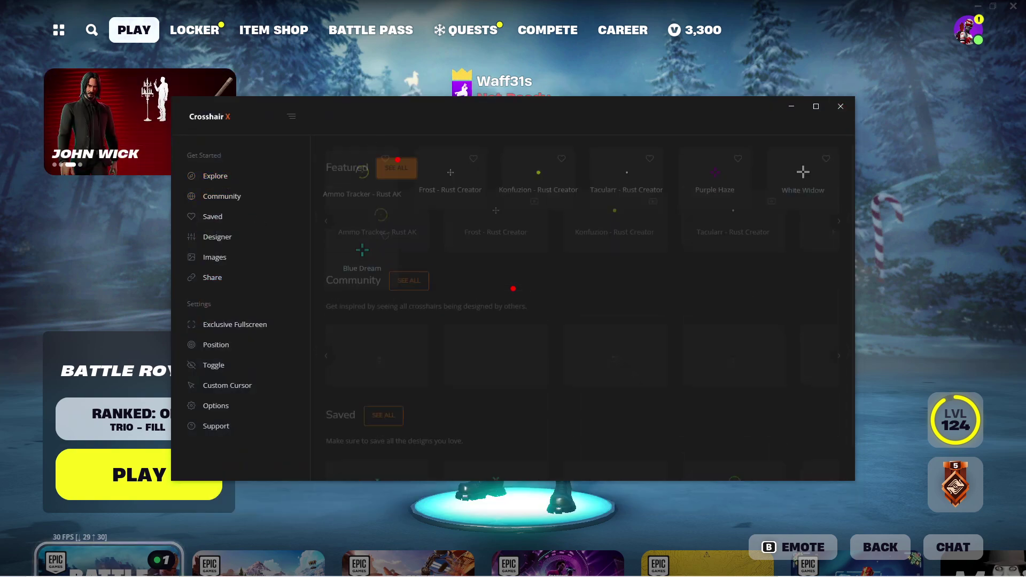
{"action": "left_click", "coordinate": [396, 211]}
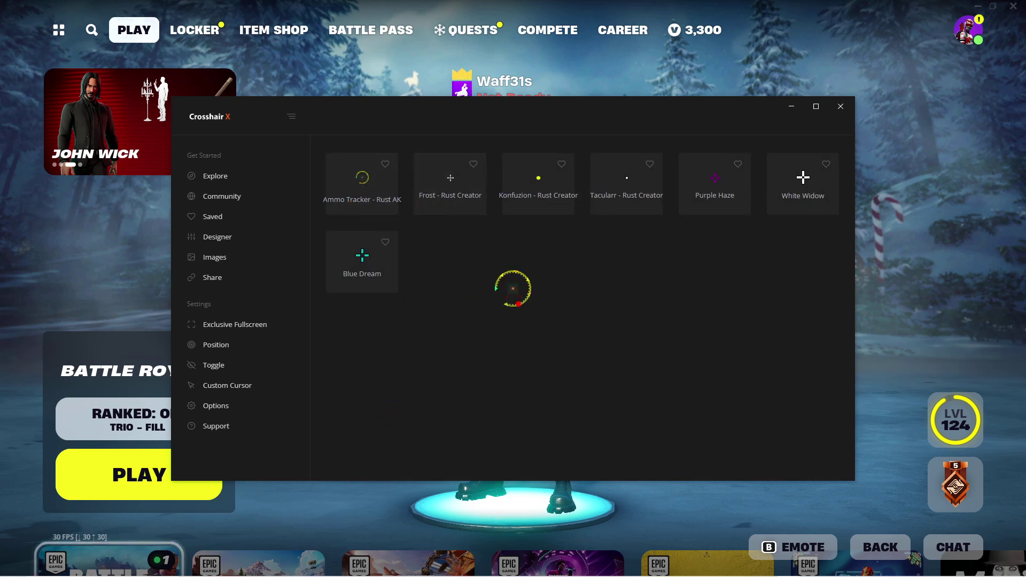
{"action": "left_click", "coordinate": [451, 191]}
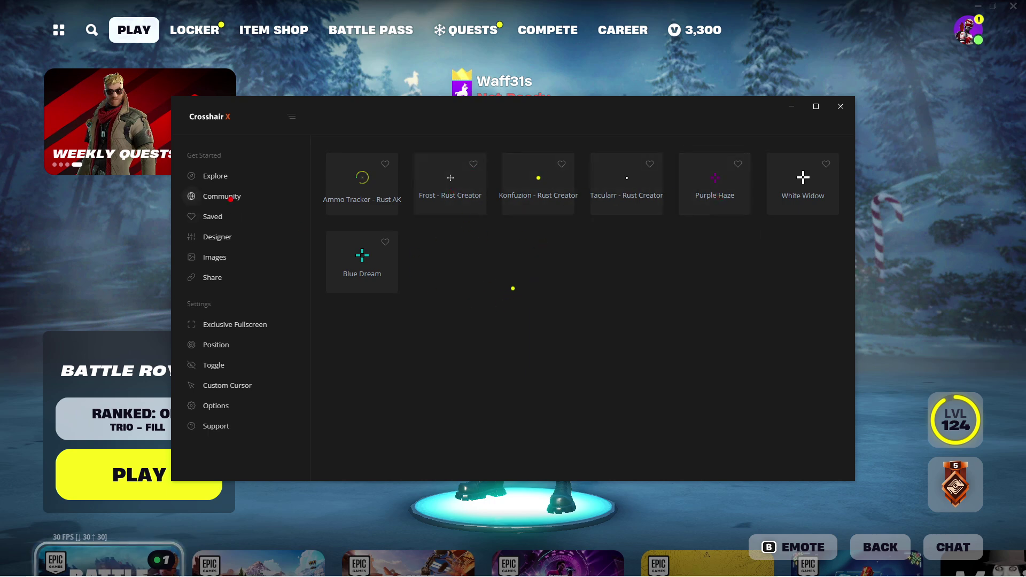
Browse the Top Pro community crosshairs and preview the cyan X-shaped one, dismissing its save dialog
{"action": "left_click", "coordinate": [204, 198]}
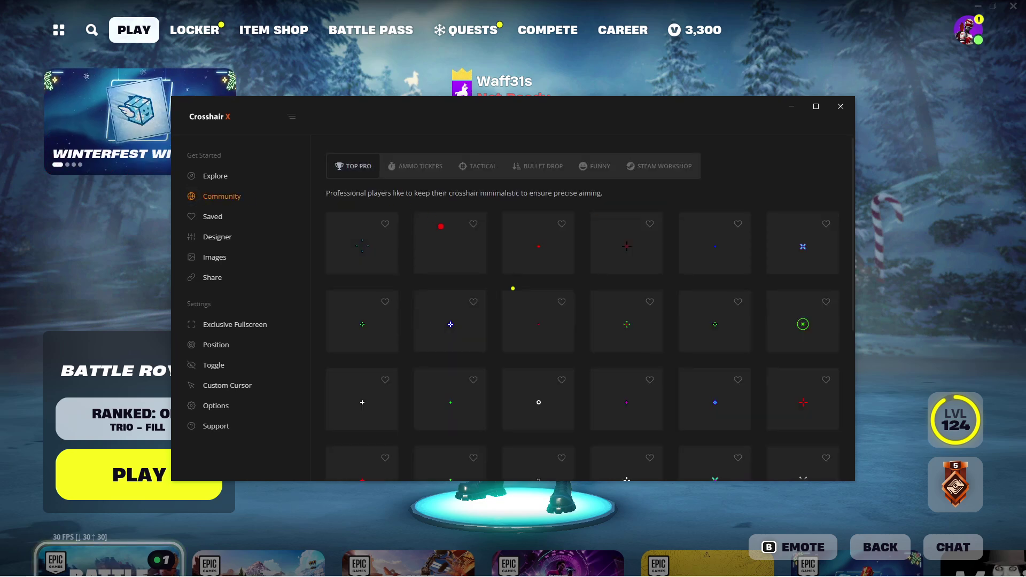
{"action": "scroll", "coordinate": [684, 275], "scroll_direction": "down", "scroll_amount": 3}
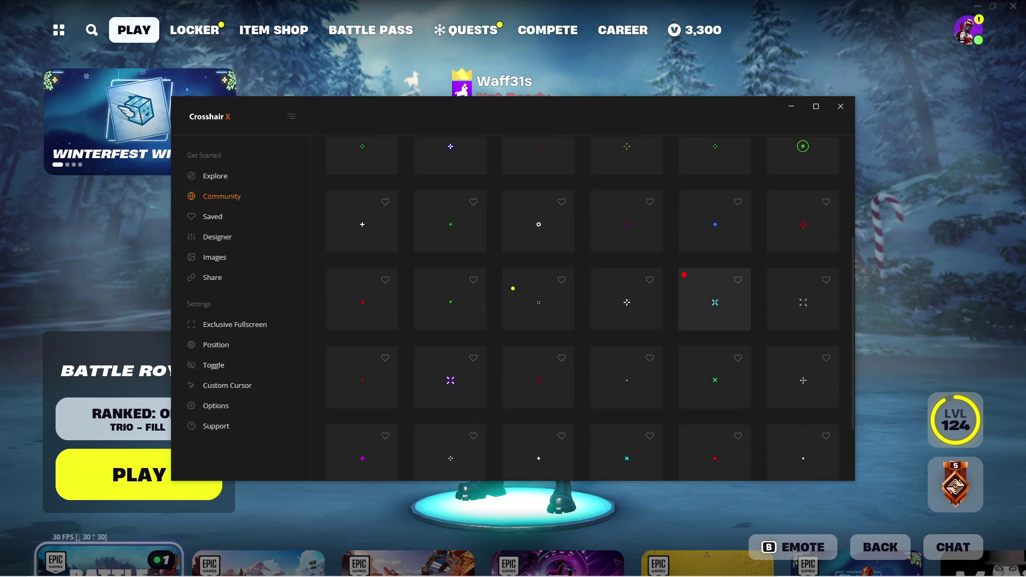
{"action": "left_click", "coordinate": [740, 281]}
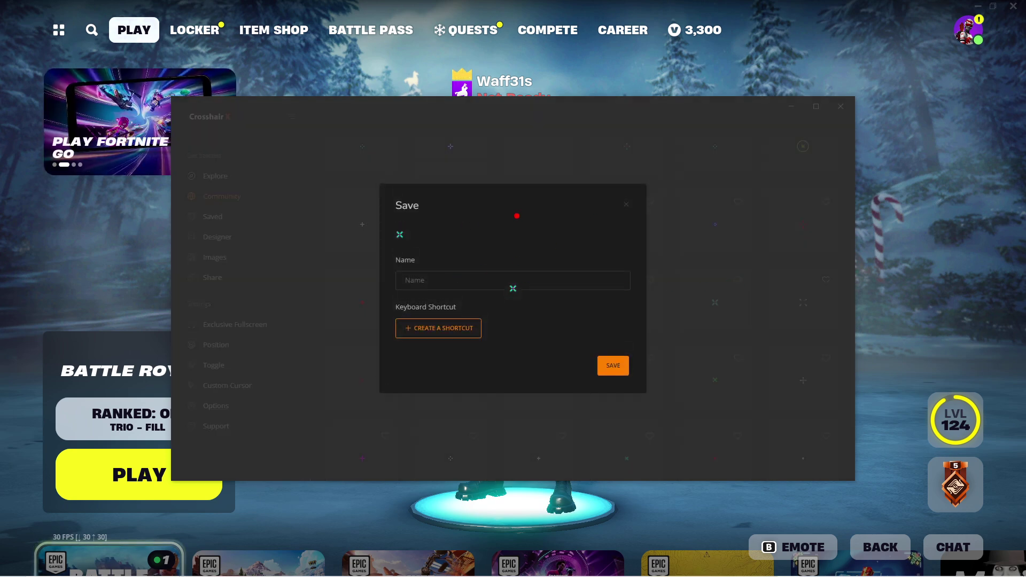
{"action": "left_click", "coordinate": [626, 204]}
{"action": "scroll", "coordinate": [693, 314], "scroll_direction": "down", "scroll_amount": 1}
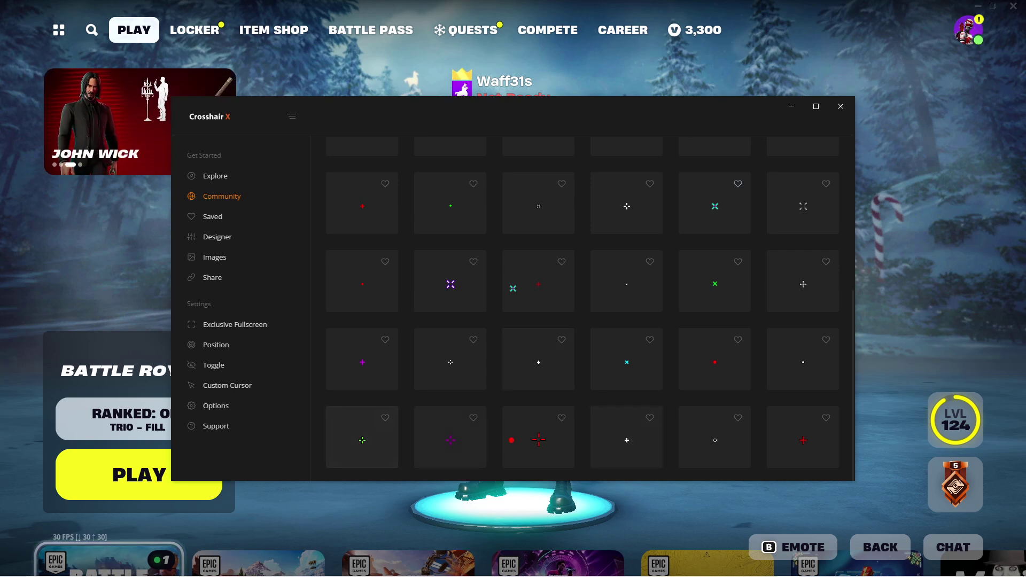
Save the green plus-shaped crosshair from the last Top Pro row as "Idk 5" with O as its keyboard shortcut
{"action": "left_click", "coordinate": [384, 417]}
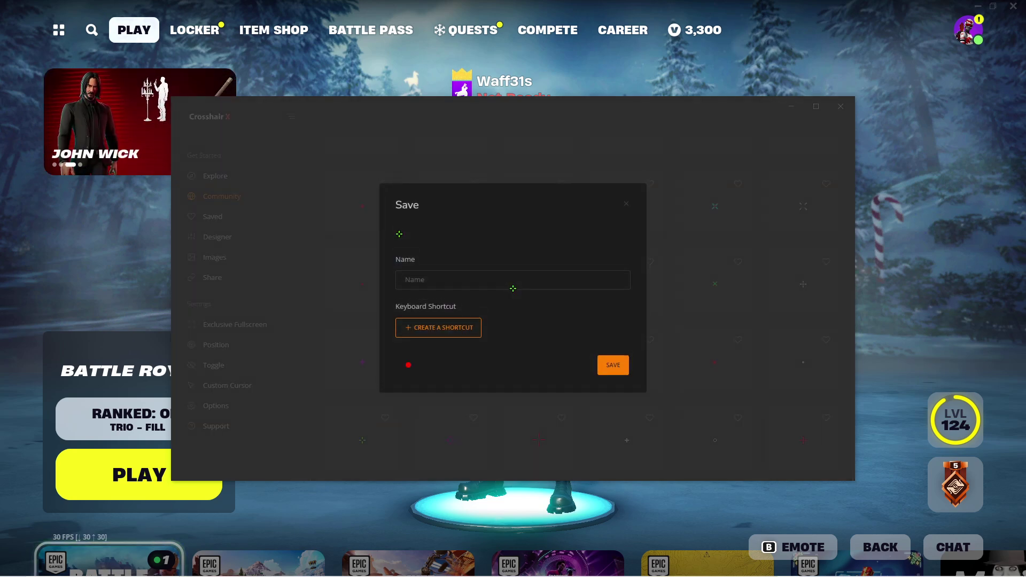
{"action": "left_click", "coordinate": [419, 279]}
{"action": "type", "text": "Idk"}
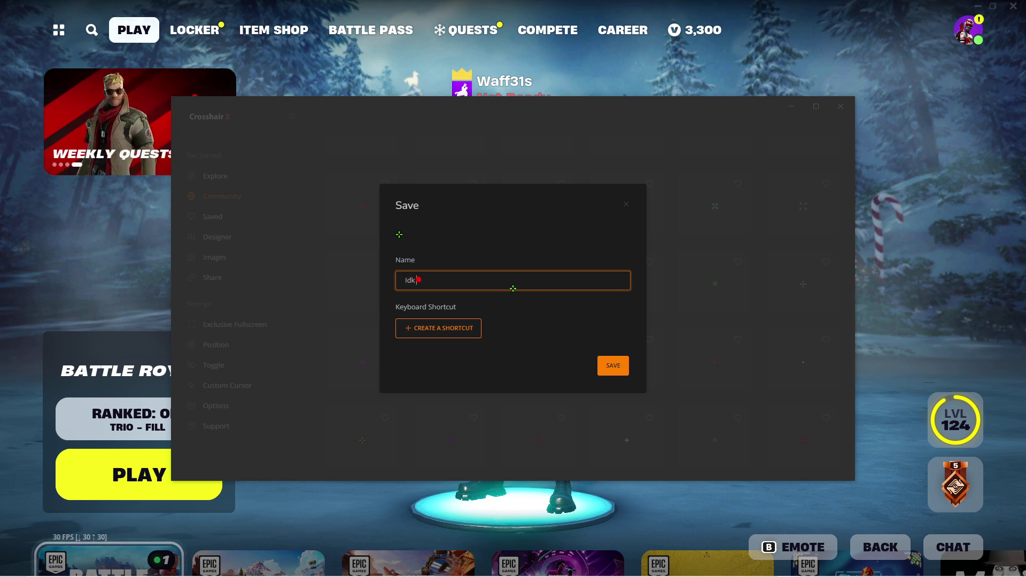
{"action": "type", "text": " 5"}
{"action": "left_click", "coordinate": [459, 331]}
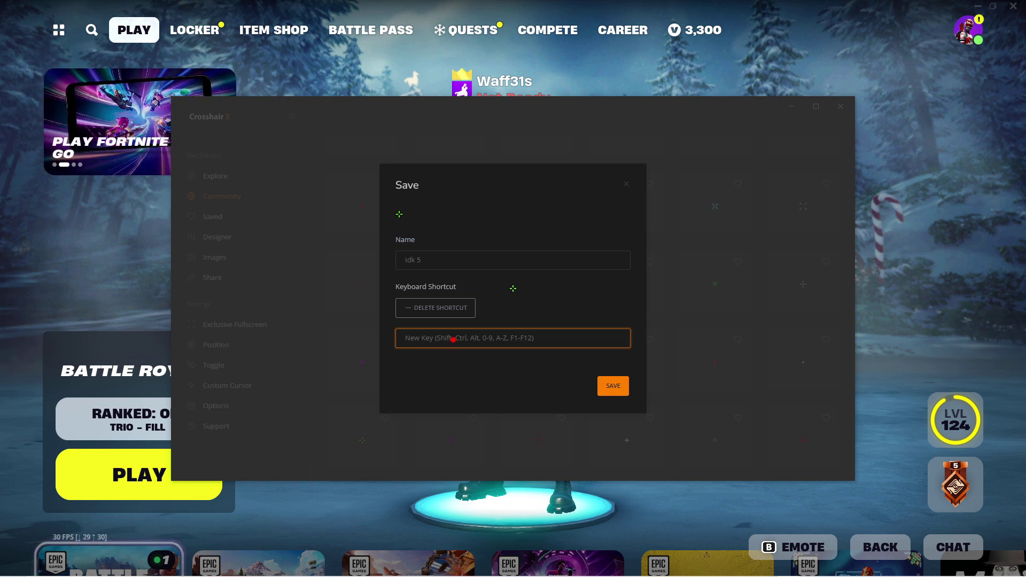
{"action": "key", "text": "6"}
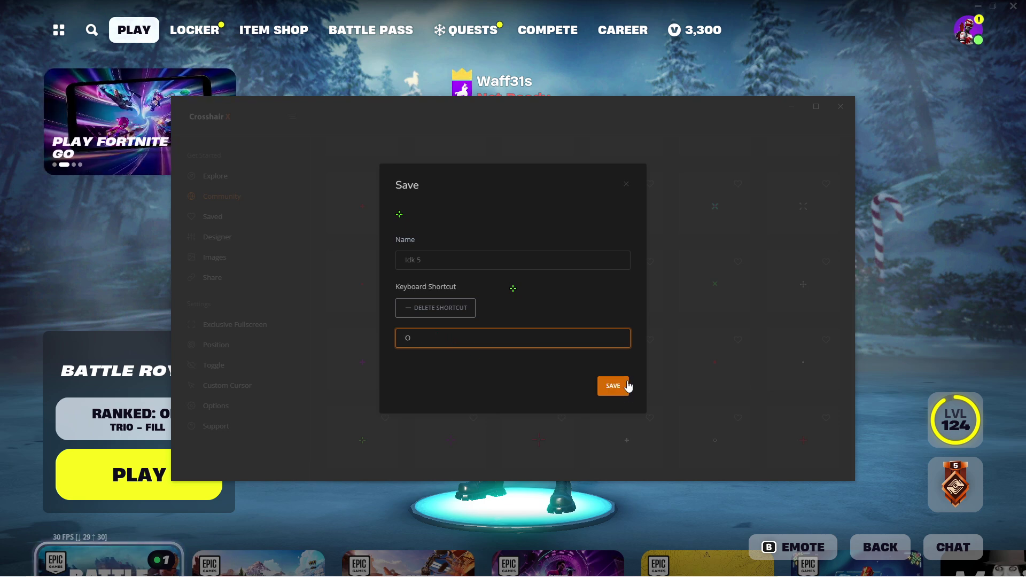
{"action": "left_click", "coordinate": [611, 380]}
Pick the saved green chevron crosshair and apply it as the custom cursor at about 110 x 110 px
{"action": "left_click", "coordinate": [221, 220]}
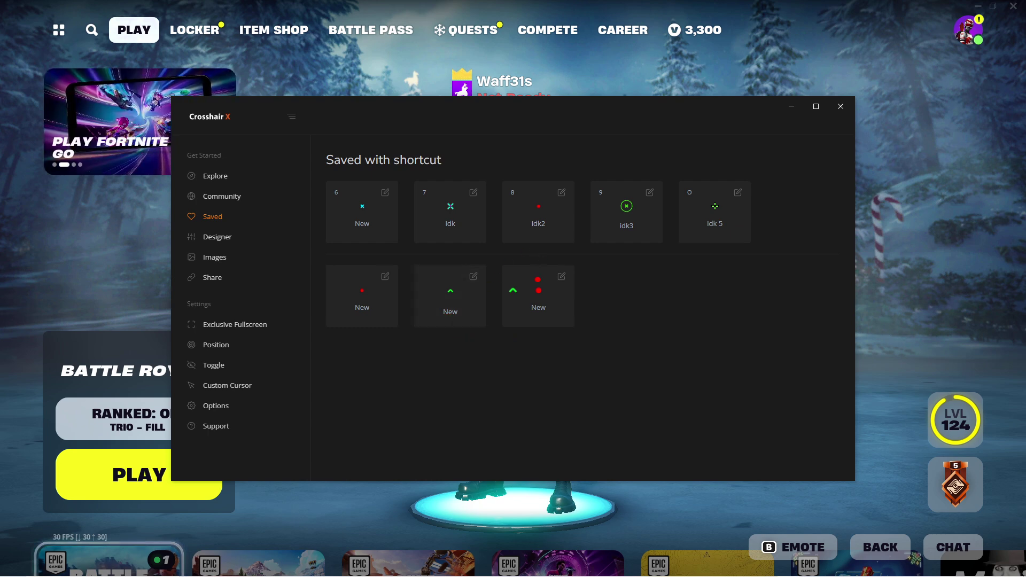
{"action": "left_click", "coordinate": [193, 385]}
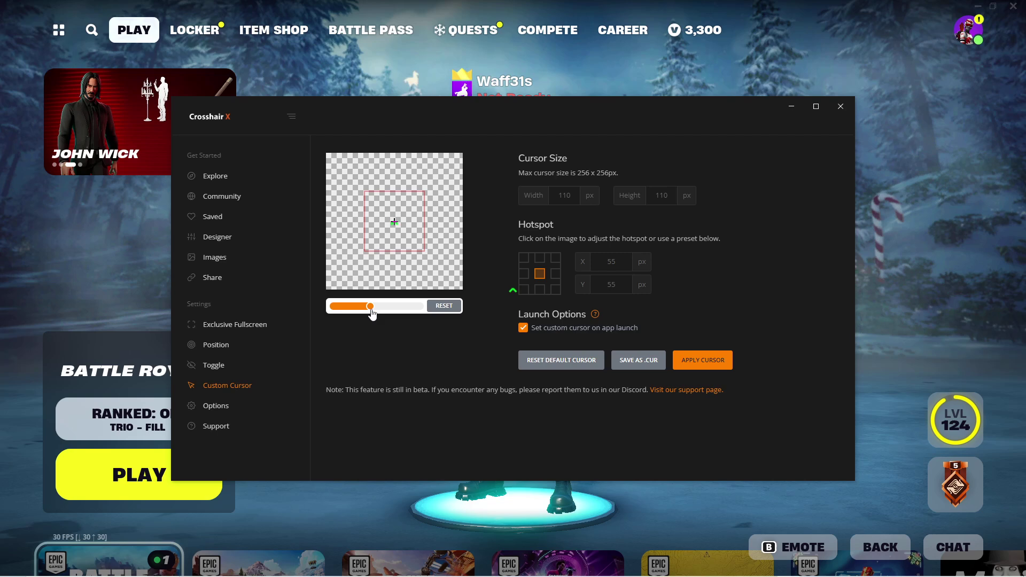
{"action": "left_click_drag", "start_coordinate": [372, 315], "coordinate": [371, 315]}
{"action": "left_click", "coordinate": [706, 369]}
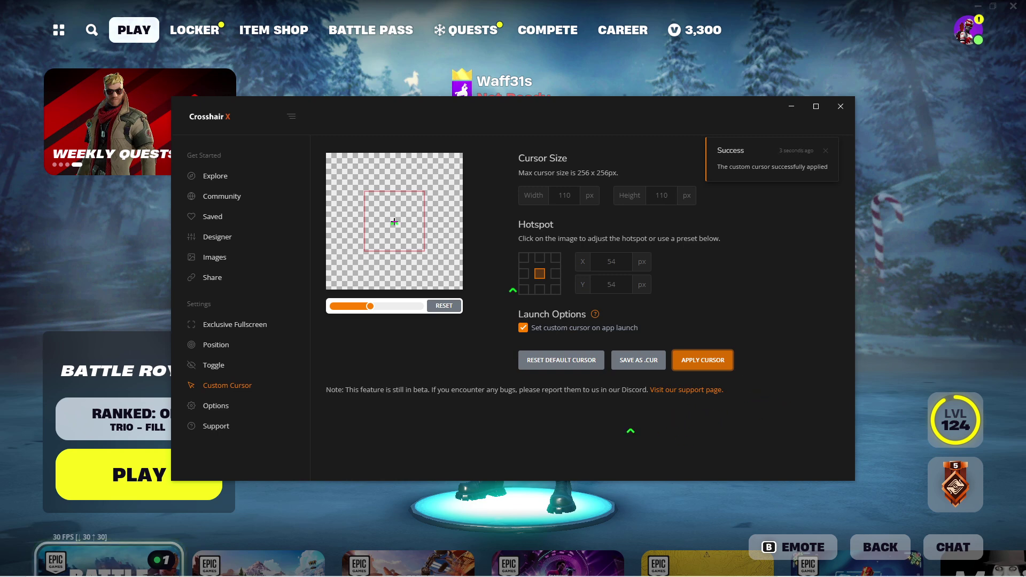
View the green chevron crosshair in the Designer and return to the saved crosshairs
{"action": "left_click", "coordinate": [211, 237]}
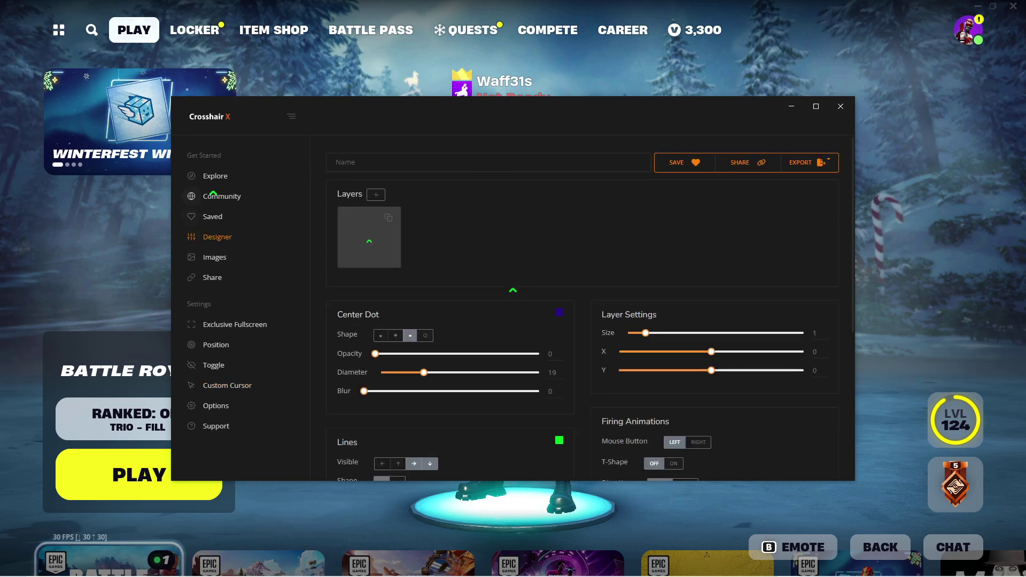
{"action": "left_click", "coordinate": [204, 217]}
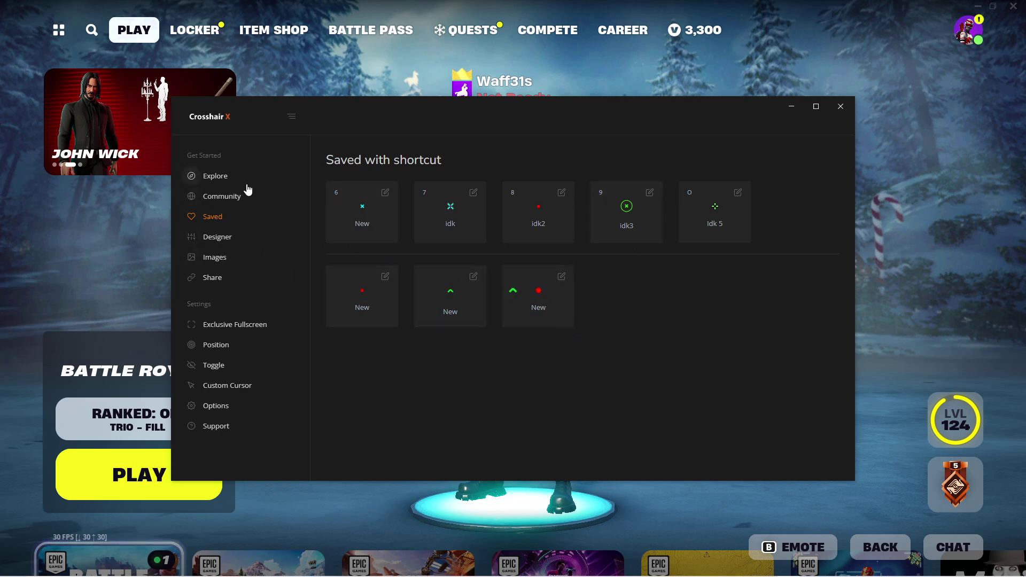
{"action": "left_click", "coordinate": [216, 196]}
{"action": "scroll", "coordinate": [663, 270], "scroll_direction": "down", "scroll_amount": 3}
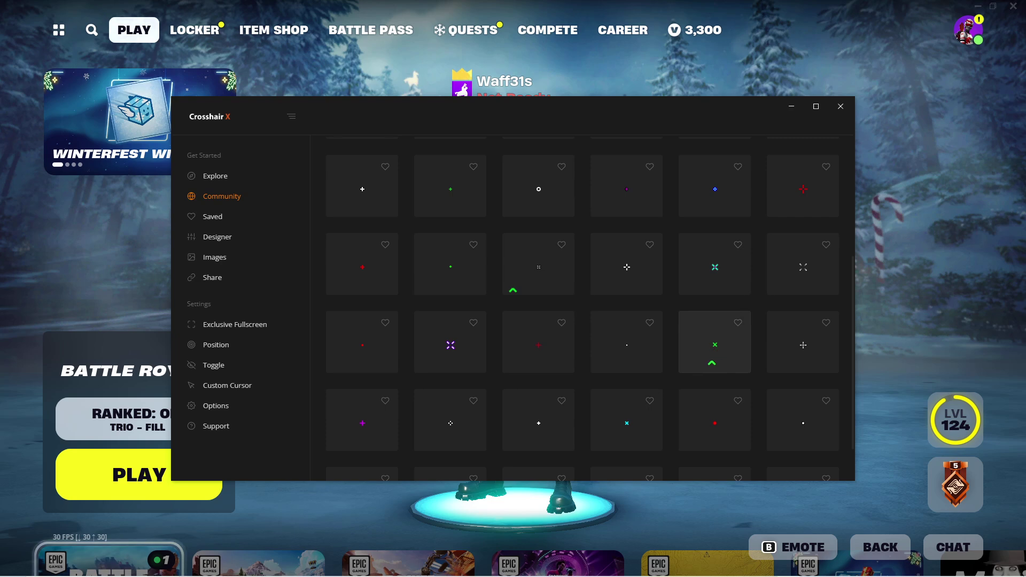
{"action": "left_click", "coordinate": [738, 323]}
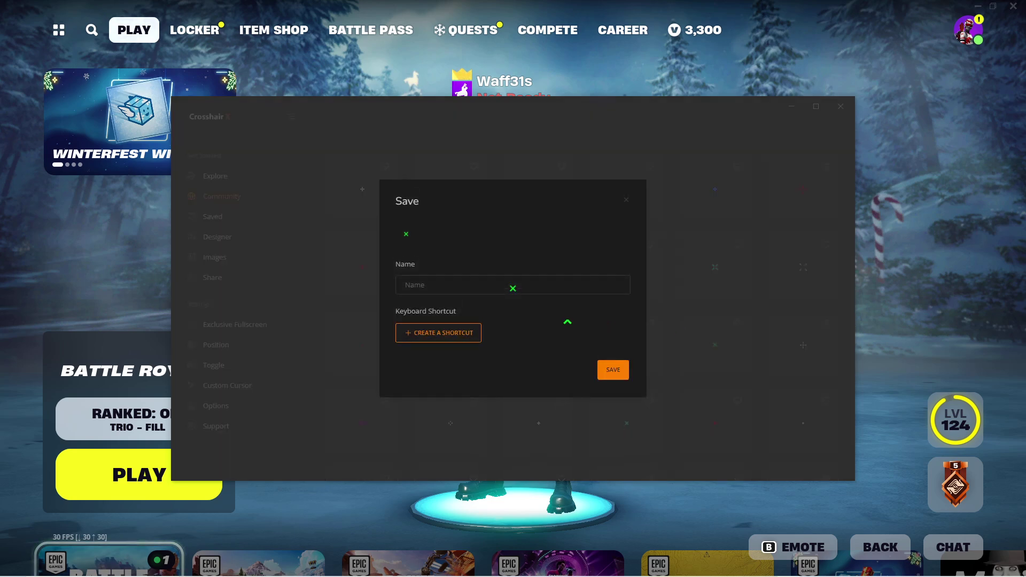
{"action": "left_click", "coordinate": [626, 196]}
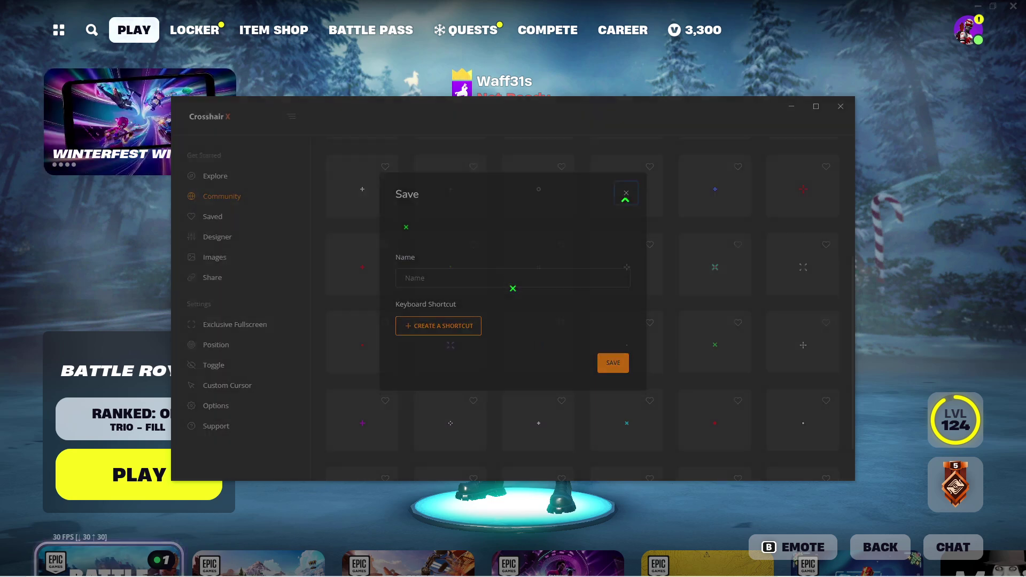
{"action": "left_click", "coordinate": [197, 219]}
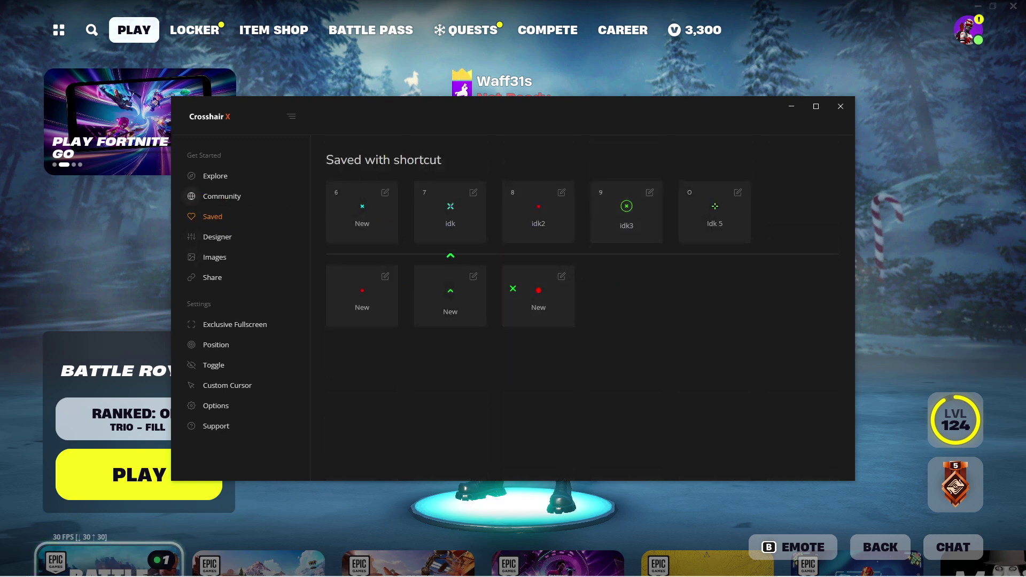
Save the green X-shaped community crosshair as "idk6" with L as its keyboard shortcut, and check it among the saved crosshairs
{"action": "left_click", "coordinate": [226, 206]}
{"action": "scroll", "coordinate": [775, 339], "scroll_direction": "down", "scroll_amount": 3}
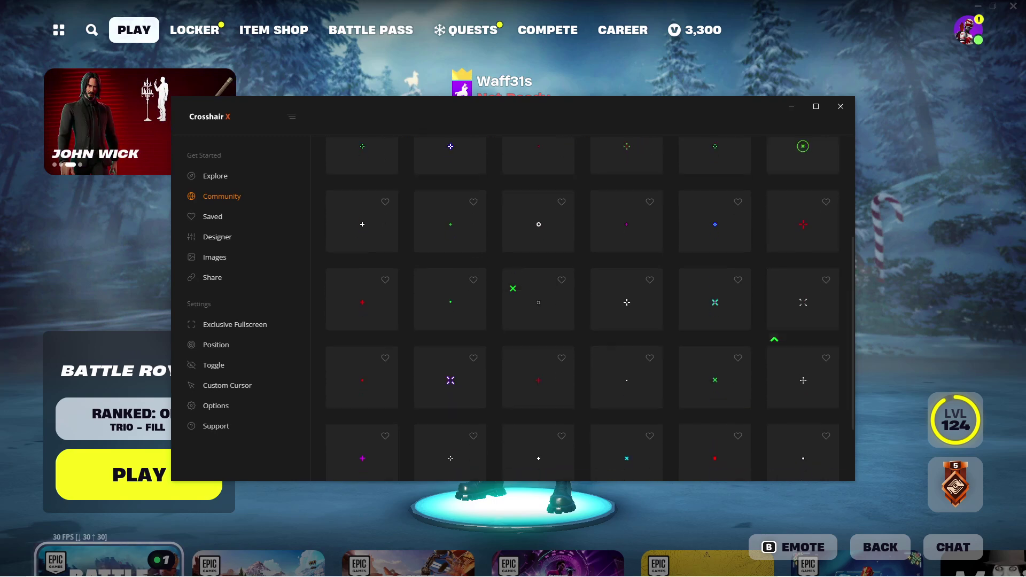
{"action": "left_click", "coordinate": [738, 357]}
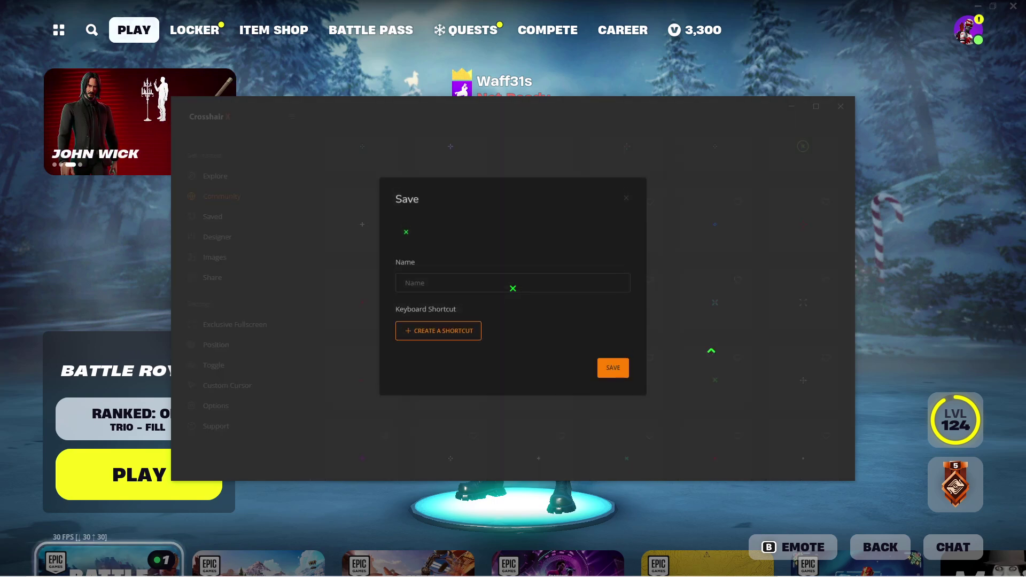
{"action": "left_click", "coordinate": [486, 291]}
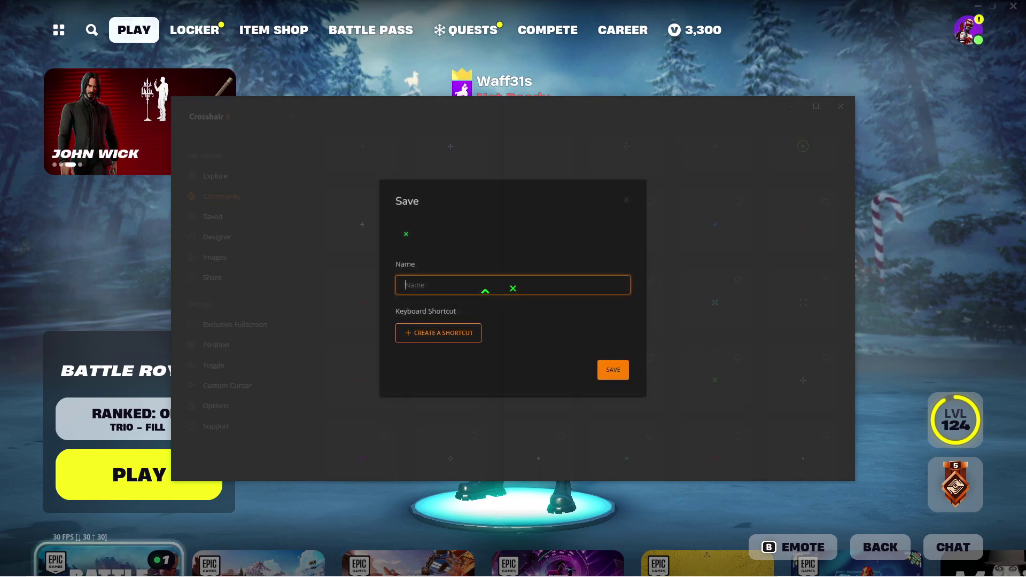
{"action": "type", "text": "idk6"}
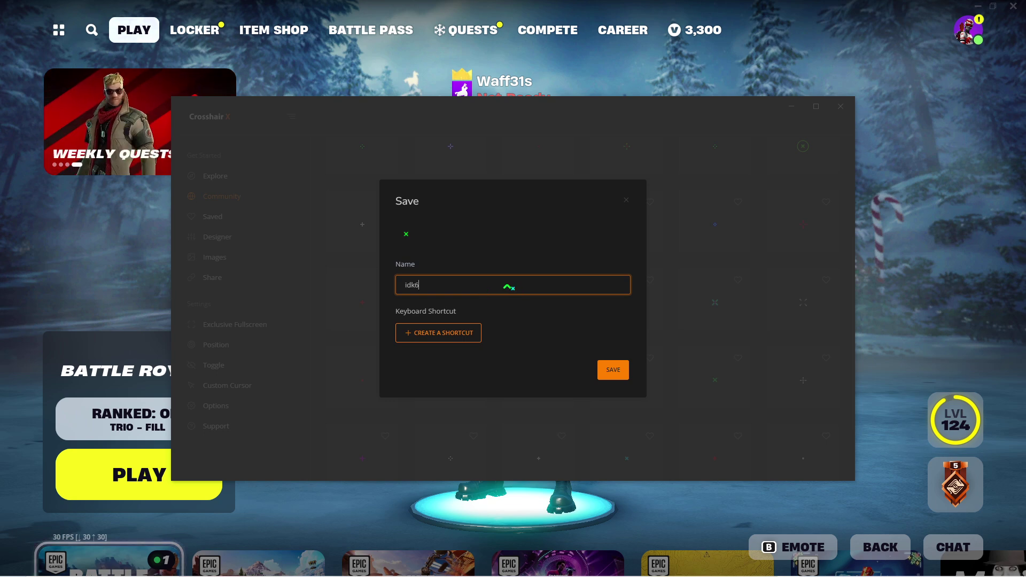
{"action": "left_click", "coordinate": [445, 334]}
{"action": "left_click", "coordinate": [515, 349]}
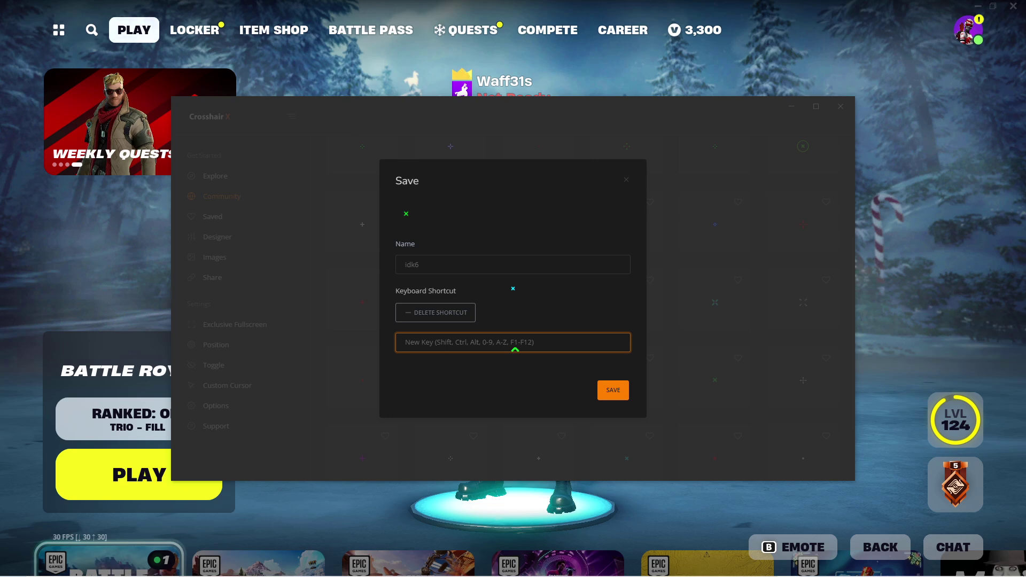
{"action": "left_click", "coordinate": [612, 391]}
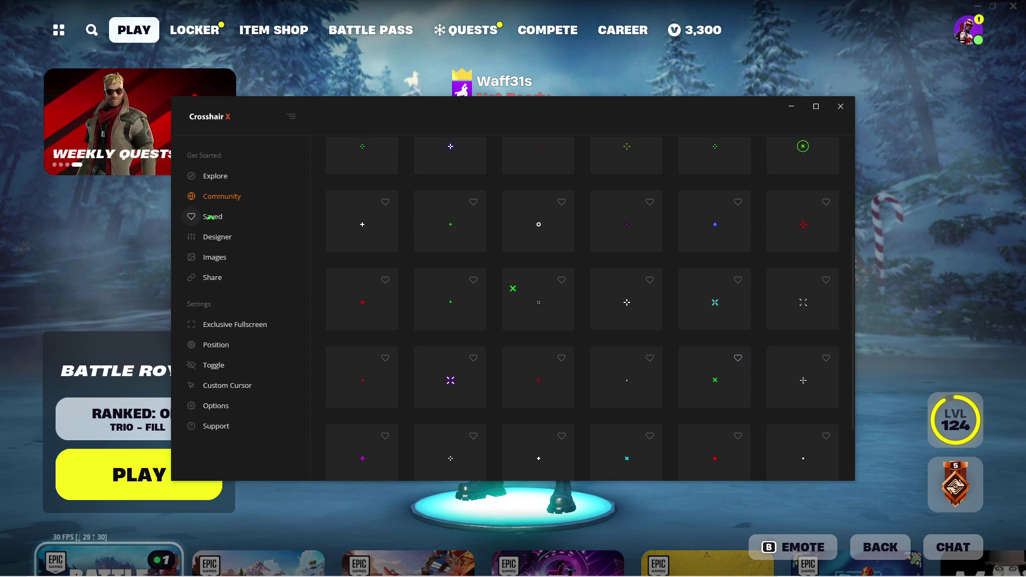
{"action": "left_click", "coordinate": [218, 218]}
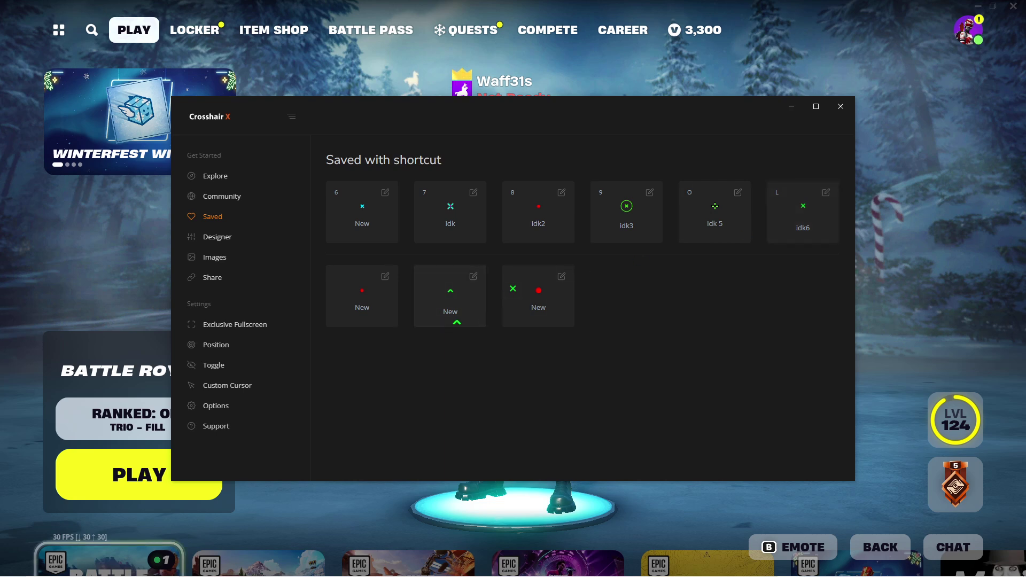
Open the green X crosshair in the Designer and look over its center dot, lines and firing animation settings
{"action": "left_click", "coordinate": [196, 235]}
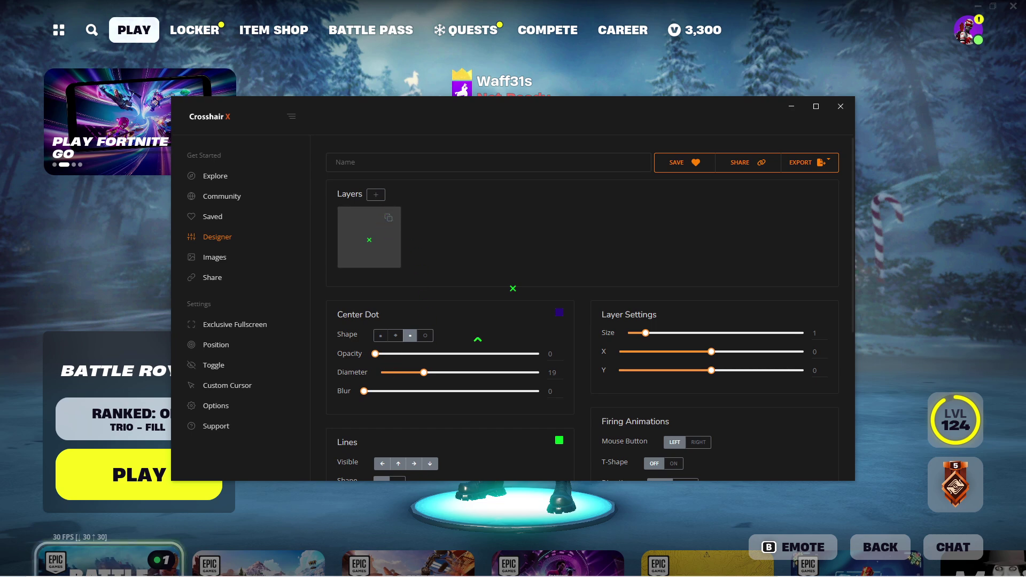
{"action": "scroll", "coordinate": [504, 341], "scroll_direction": "down", "scroll_amount": 3}
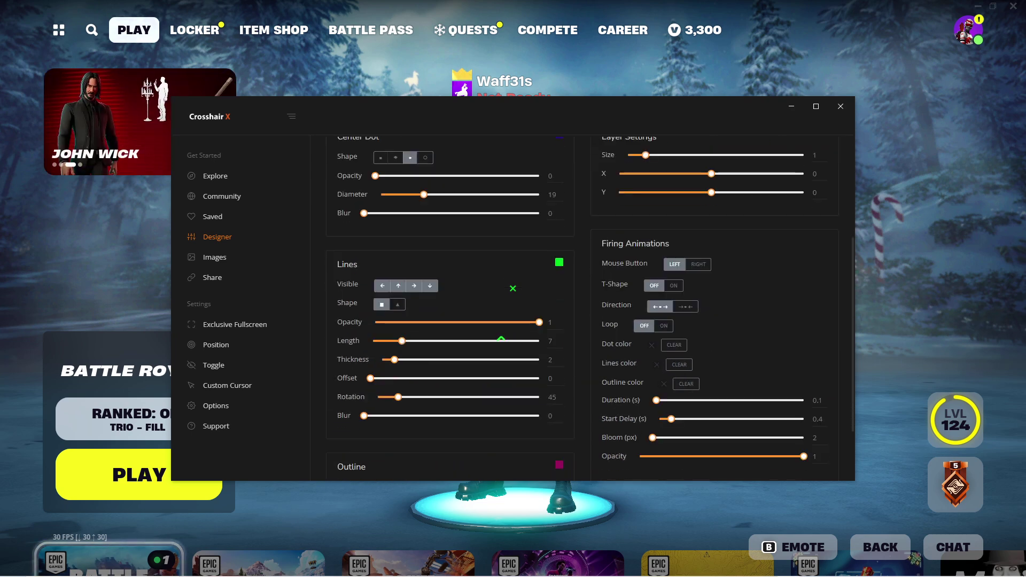
{"action": "scroll", "coordinate": [508, 278], "scroll_direction": "up", "scroll_amount": 3}
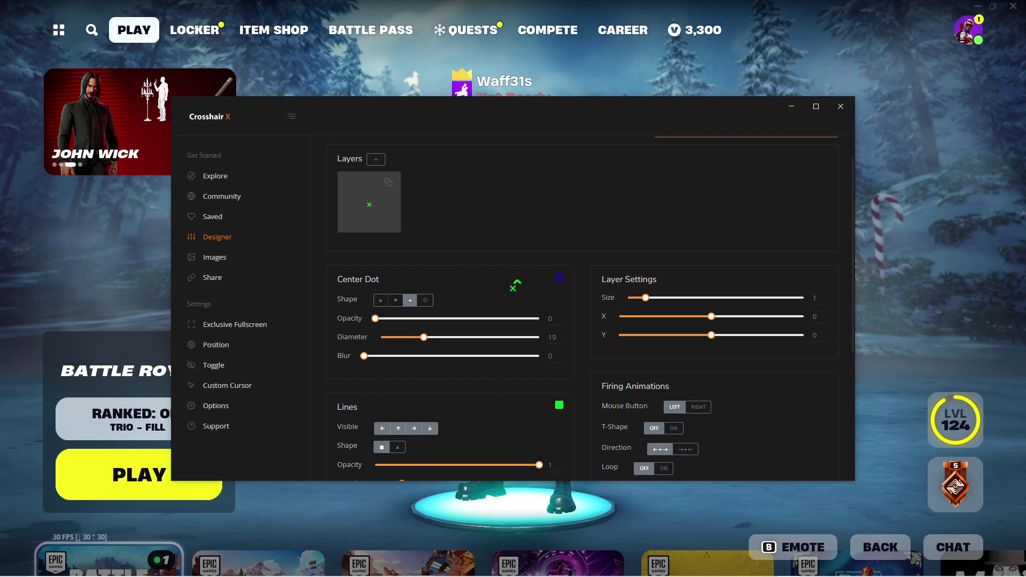
{"action": "scroll", "coordinate": [399, 433], "scroll_direction": "down", "scroll_amount": 2}
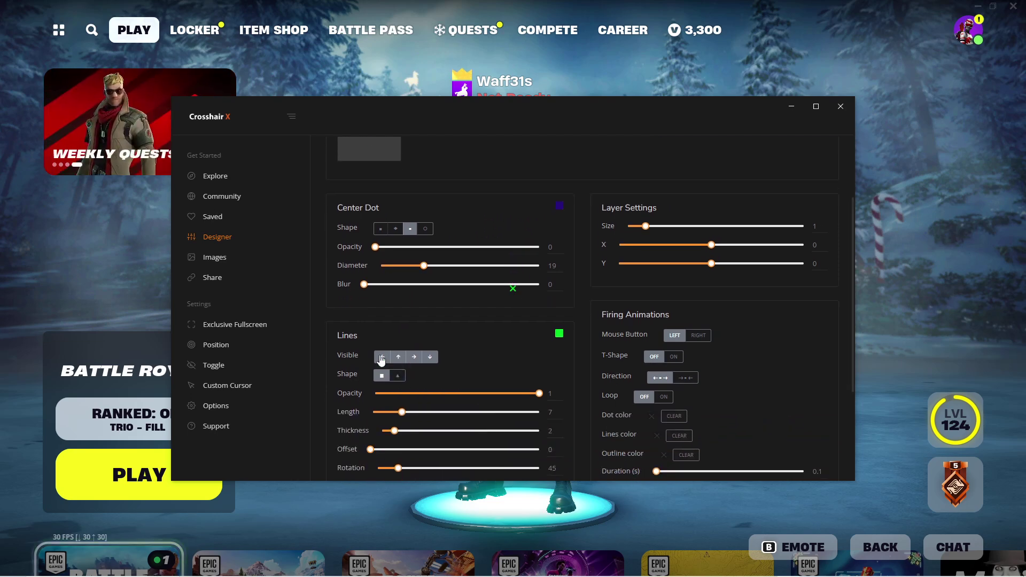
Try turning the X into a chevron by hiding its left and up lines, and show both again
{"action": "left_click", "coordinate": [383, 357]}
{"action": "left_click", "coordinate": [398, 356]}
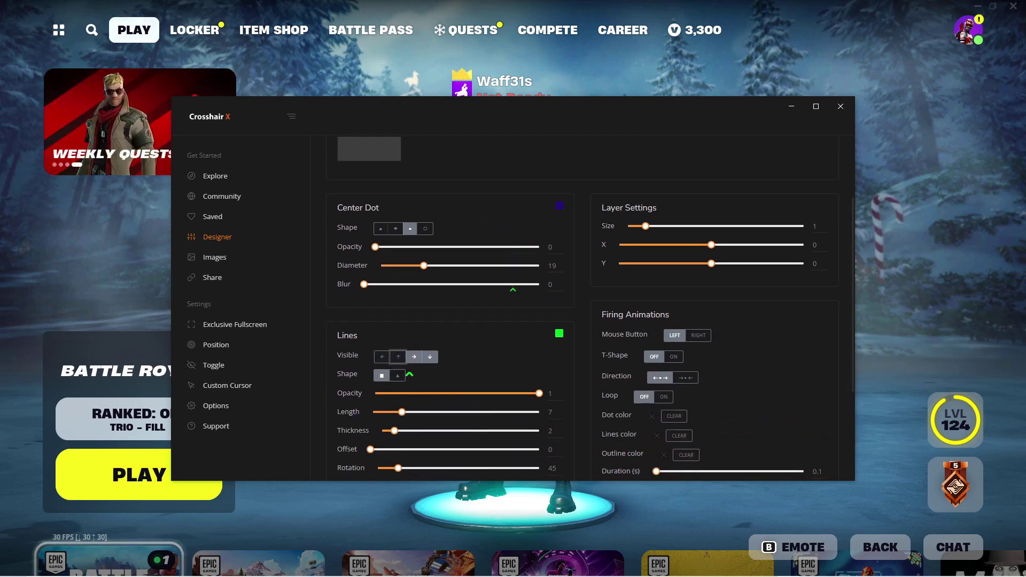
{"action": "left_click", "coordinate": [398, 357]}
{"action": "left_click", "coordinate": [383, 356]}
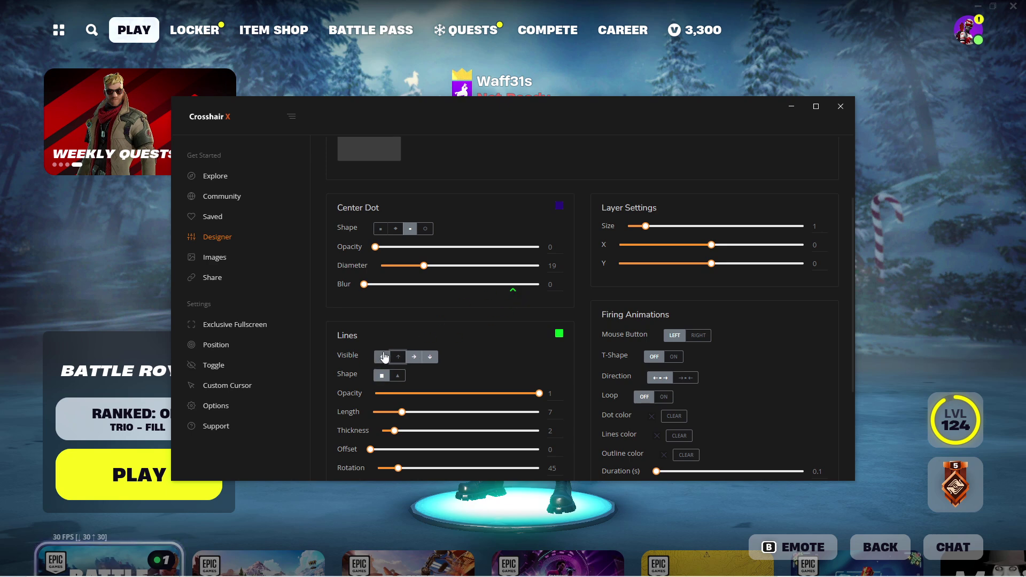
Try hiding opposite line pairs, first left and right and then up and down, and restore all four lines
{"action": "left_click", "coordinate": [414, 357]}
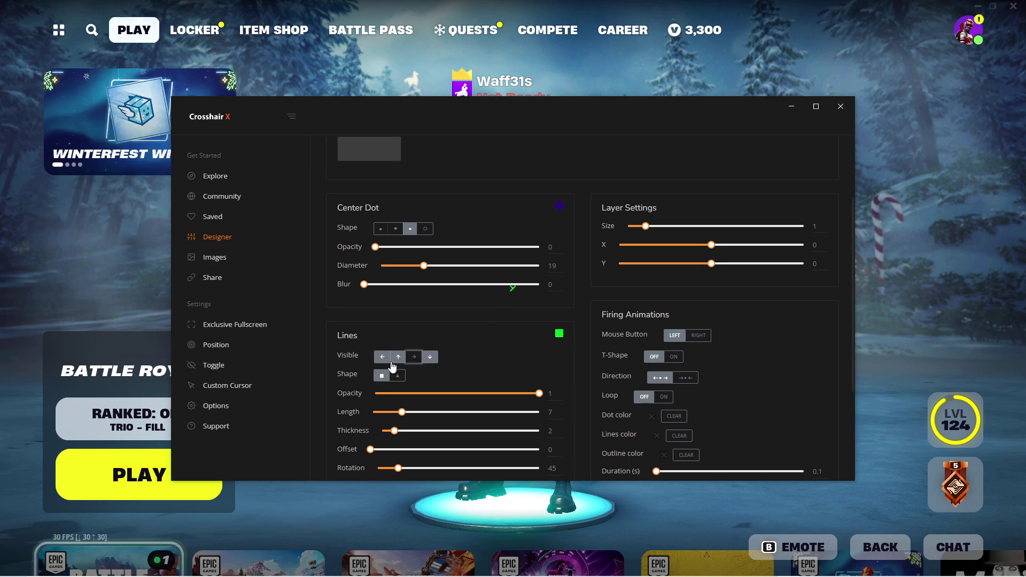
{"action": "left_click", "coordinate": [382, 356]}
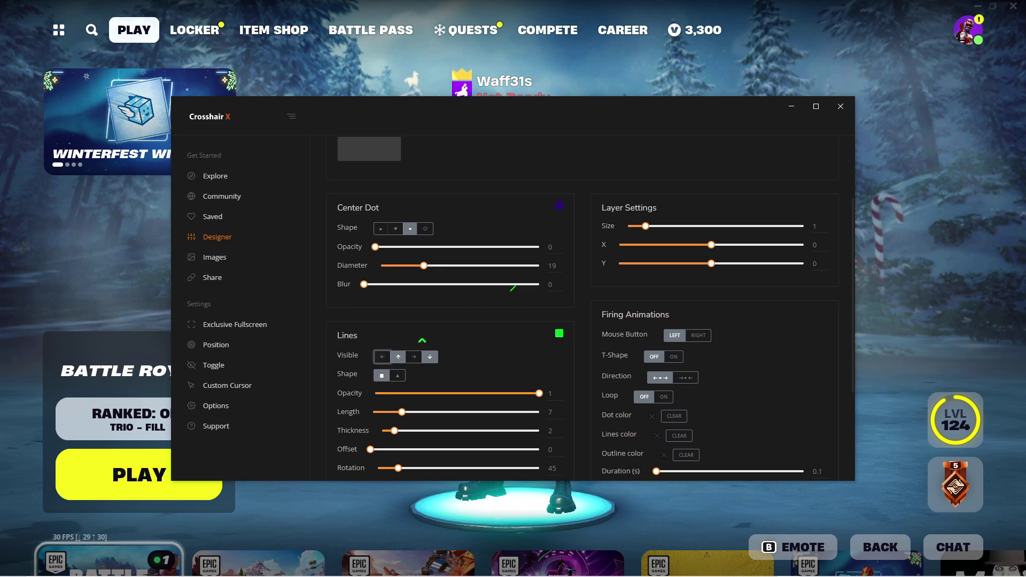
{"action": "left_click", "coordinate": [383, 356]}
{"action": "left_click", "coordinate": [414, 357]}
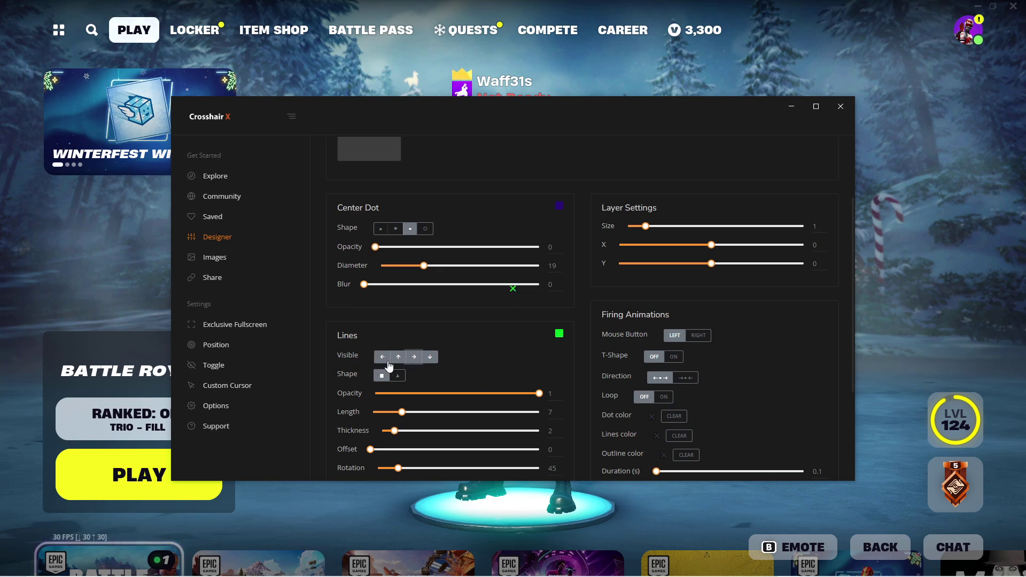
{"action": "left_click", "coordinate": [397, 358]}
{"action": "left_click", "coordinate": [428, 358]}
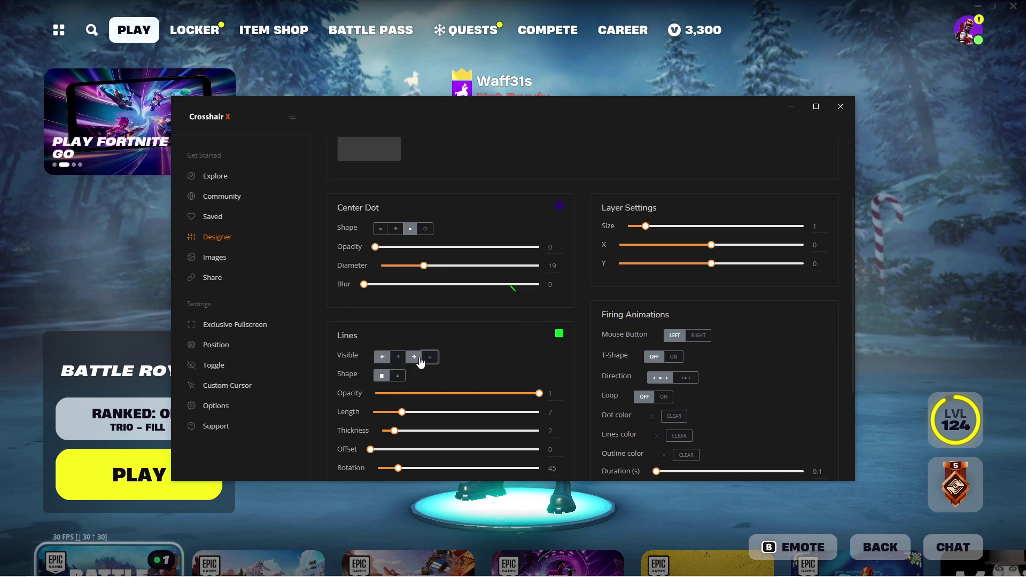
{"action": "left_click", "coordinate": [430, 358]}
{"action": "left_click", "coordinate": [415, 357]}
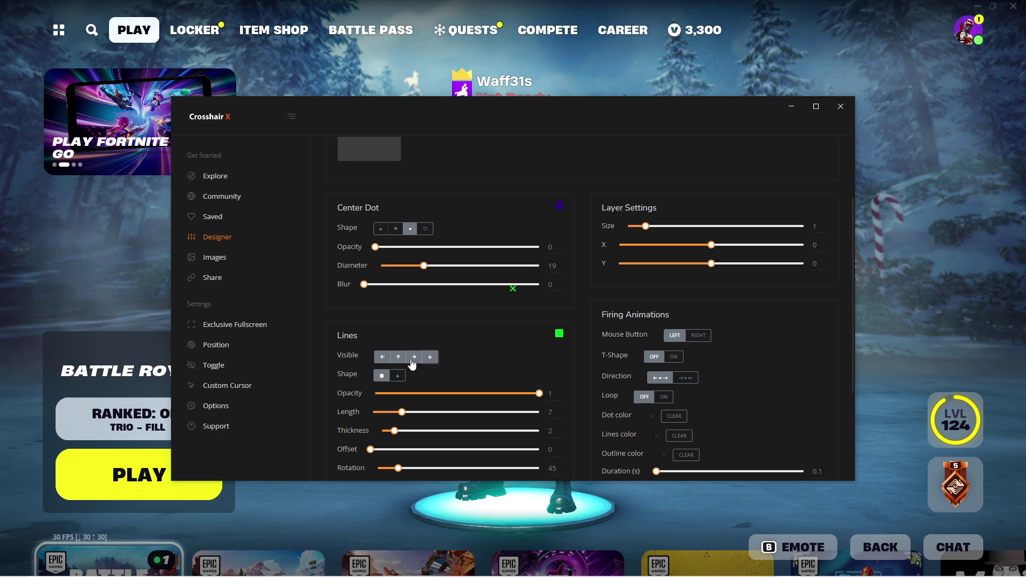
Try a right-pointing chevron by hiding the up and right lines, and show them again
{"action": "left_click", "coordinate": [399, 358]}
{"action": "left_click", "coordinate": [399, 357]}
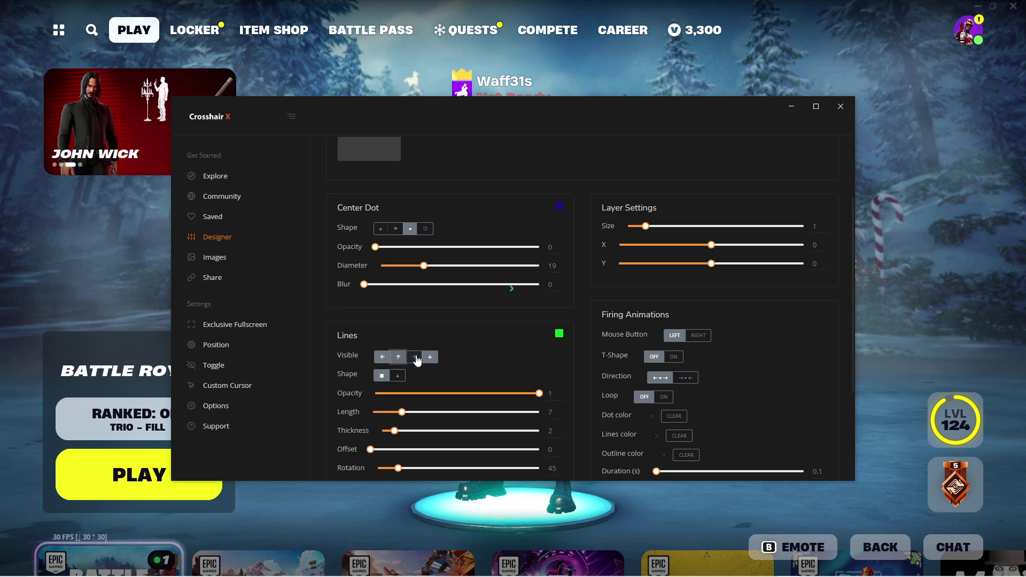
{"action": "left_click", "coordinate": [398, 357]}
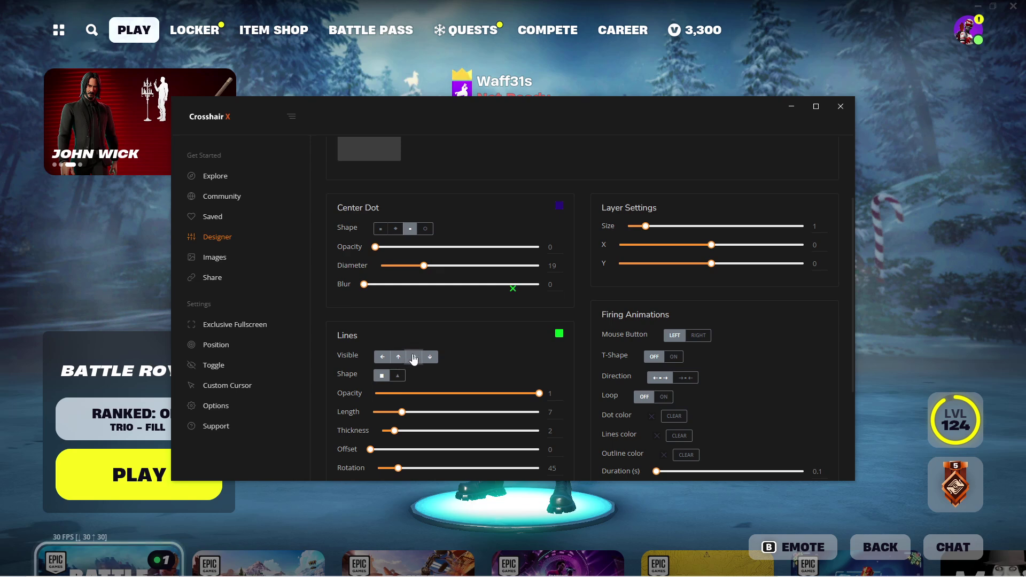
{"action": "left_click", "coordinate": [430, 357]}
{"action": "left_click", "coordinate": [414, 357]}
Try the upward chevron again by hiding the left and up lines, and restore the full X
{"action": "left_click", "coordinate": [378, 358]}
{"action": "left_click", "coordinate": [400, 357]}
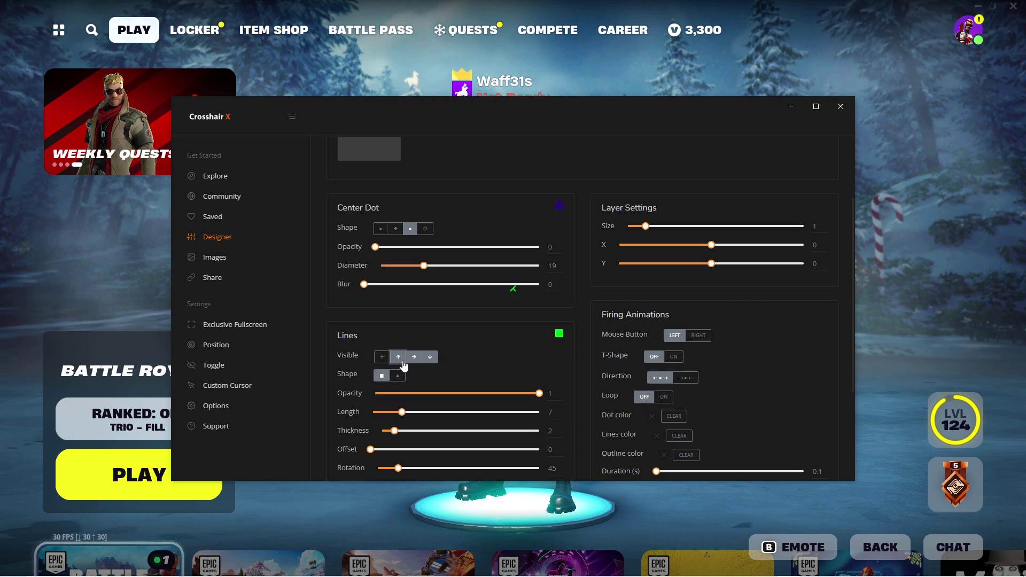
{"action": "left_click", "coordinate": [398, 360]}
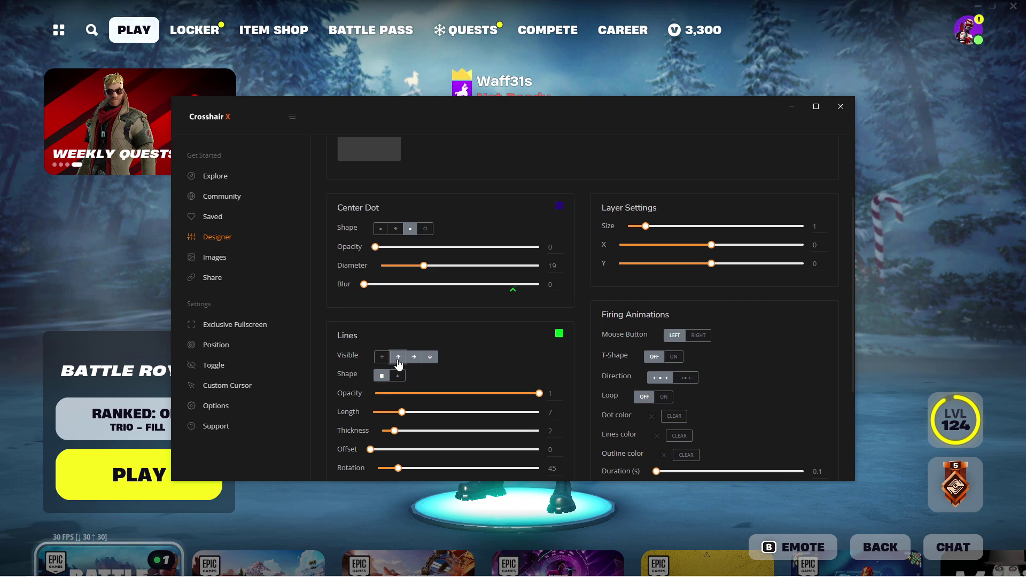
{"action": "left_click", "coordinate": [383, 357]}
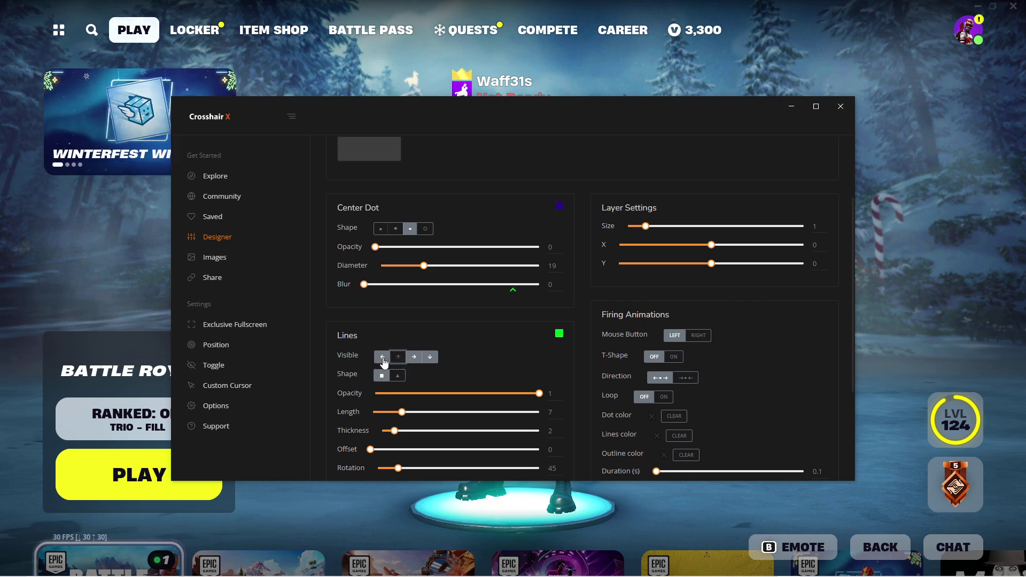
{"action": "left_click", "coordinate": [412, 362]}
{"action": "left_click", "coordinate": [394, 359]}
Try a left-pointing chevron by hiding the left and down lines, and show them again
{"action": "left_click", "coordinate": [384, 357]}
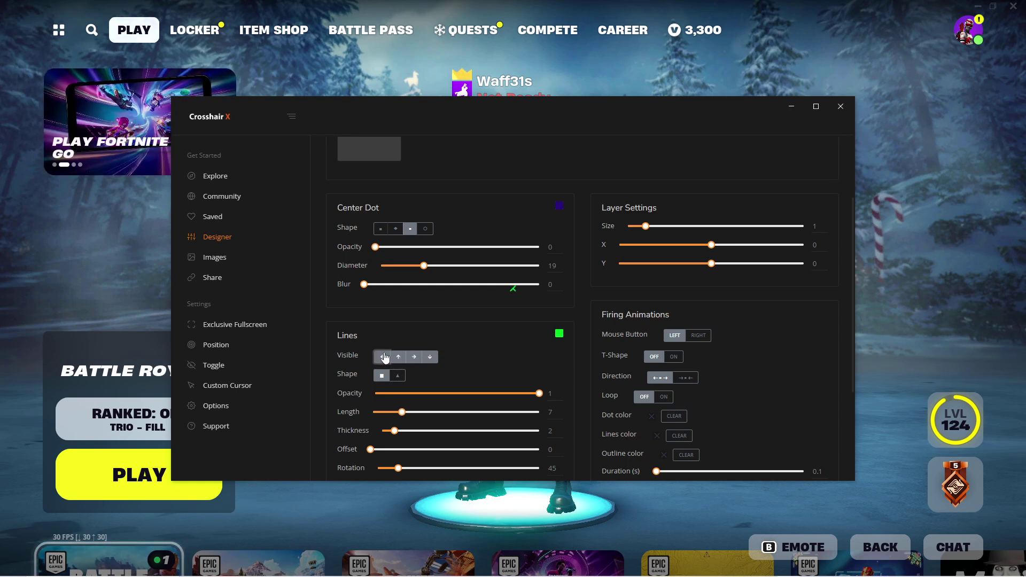
{"action": "left_click", "coordinate": [429, 357]}
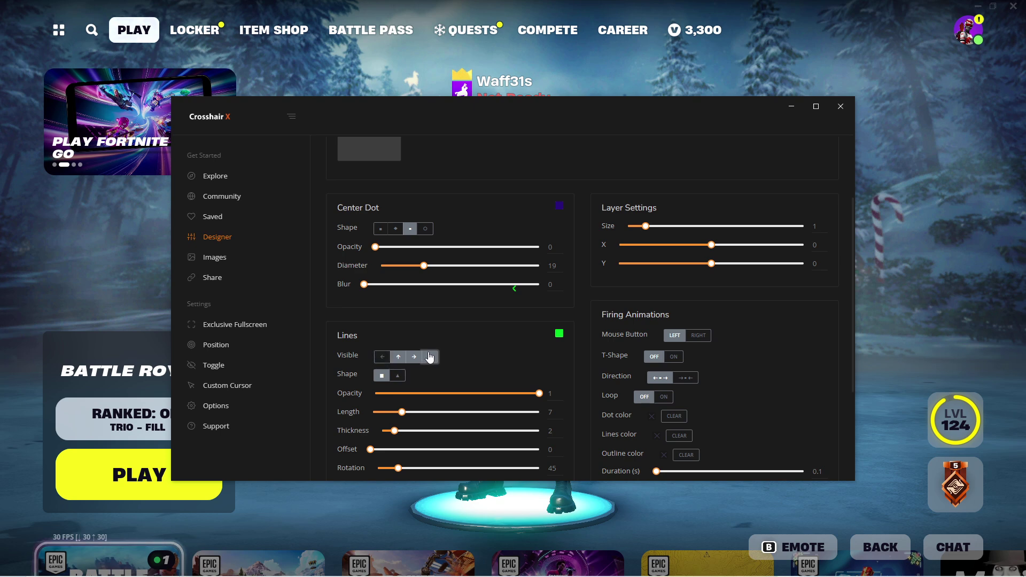
{"action": "left_click", "coordinate": [382, 357]}
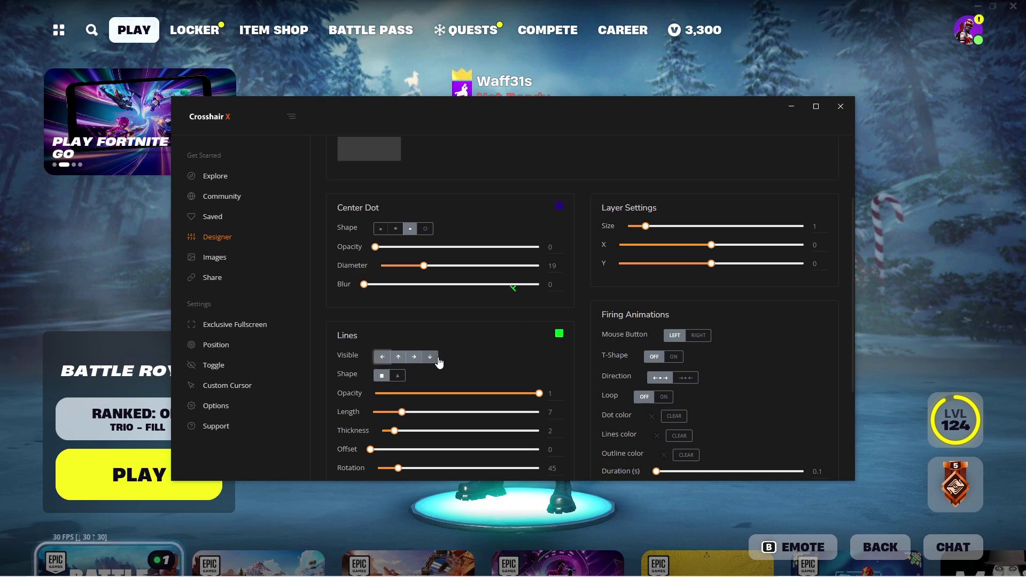
{"action": "left_click", "coordinate": [430, 358]}
Try the triangle shape for the crosshair's lines and return them to the square shape
{"action": "left_click", "coordinate": [386, 376]}
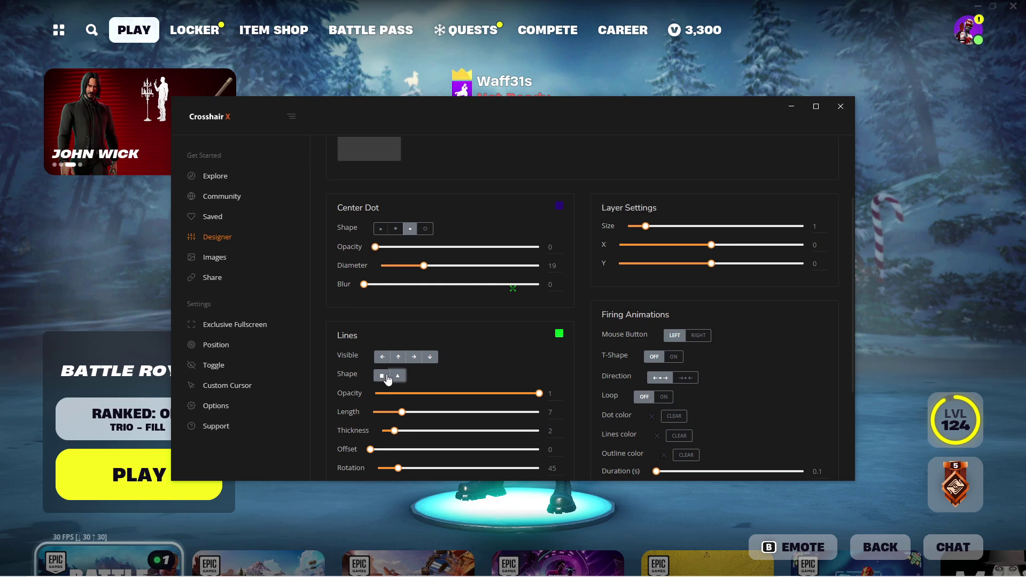
{"action": "left_click", "coordinate": [397, 375]}
{"action": "scroll", "coordinate": [497, 310], "scroll_direction": "up", "scroll_amount": 1}
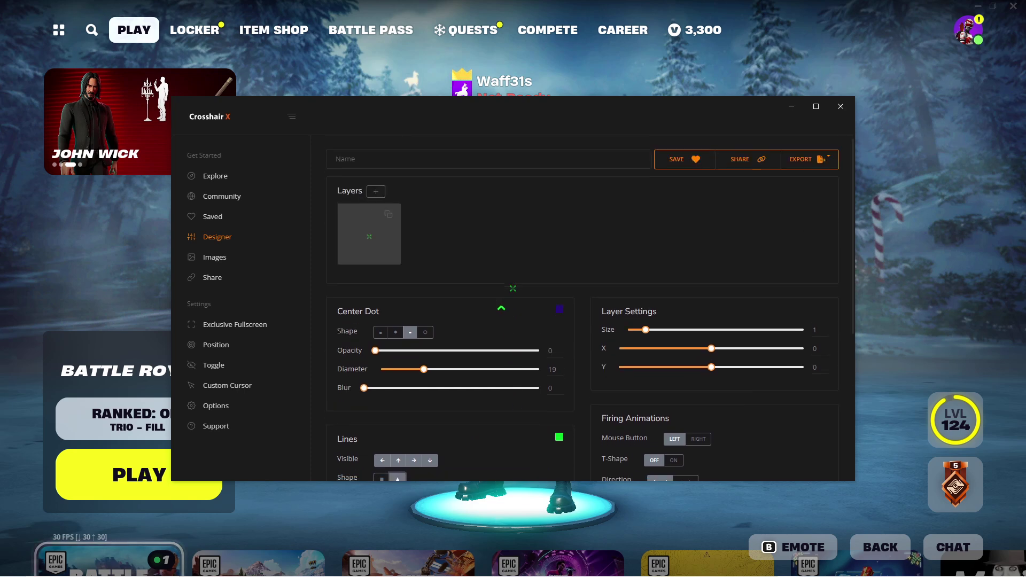
{"action": "scroll", "coordinate": [426, 348], "scroll_direction": "down", "scroll_amount": 2}
{"action": "left_click", "coordinate": [381, 304]}
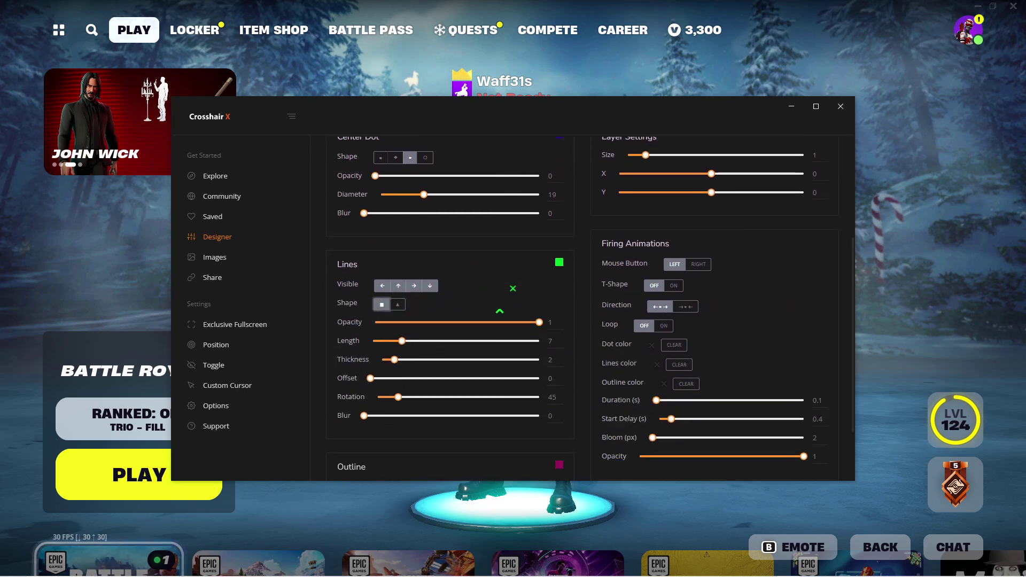
Set the crosshair lines' length to 8 and their thickness to 3
{"action": "left_click", "coordinate": [406, 341]}
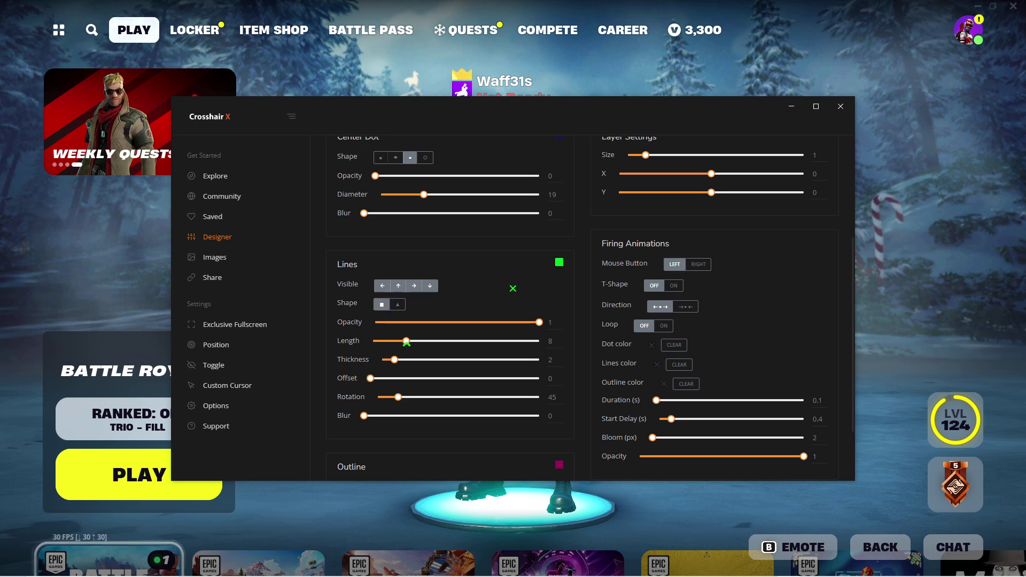
{"action": "left_click_drag", "start_coordinate": [394, 360], "coordinate": [401, 360]}
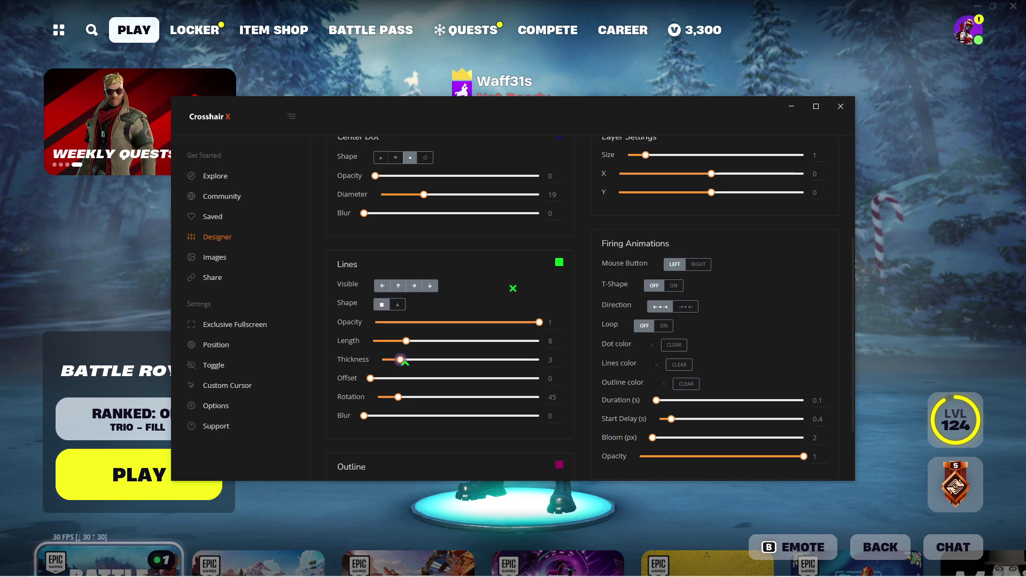
Hide the left and up lines to leave an upward chevron, and look over its preview and remaining settings
{"action": "left_click", "coordinate": [383, 285]}
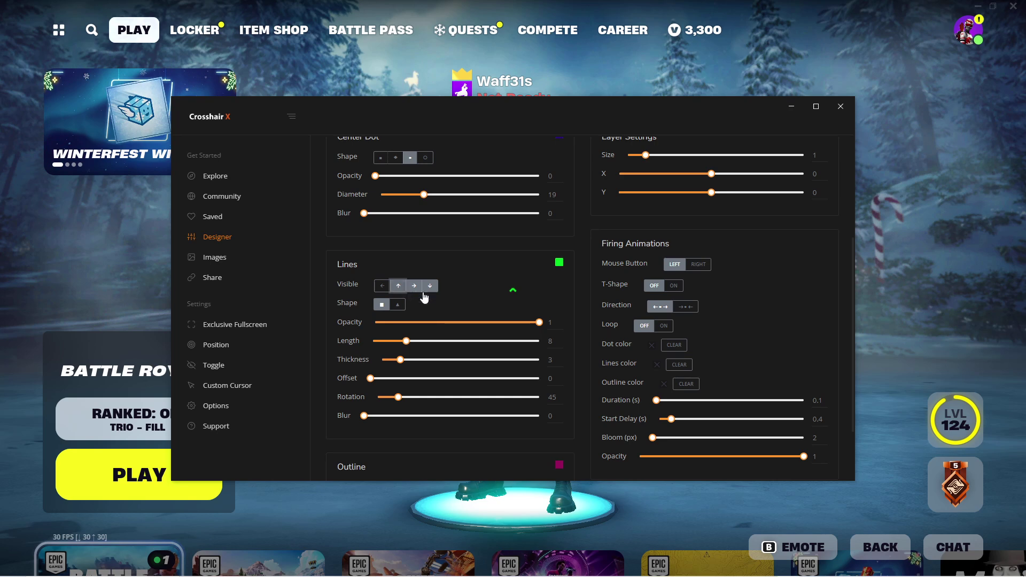
{"action": "left_click", "coordinate": [398, 286]}
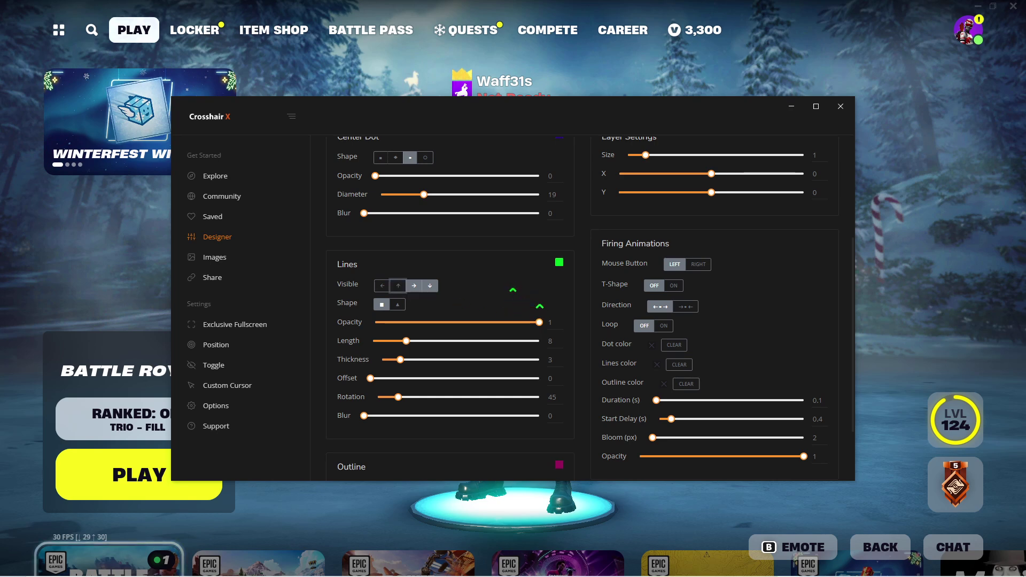
{"action": "scroll", "coordinate": [579, 314], "scroll_direction": "up", "scroll_amount": 3}
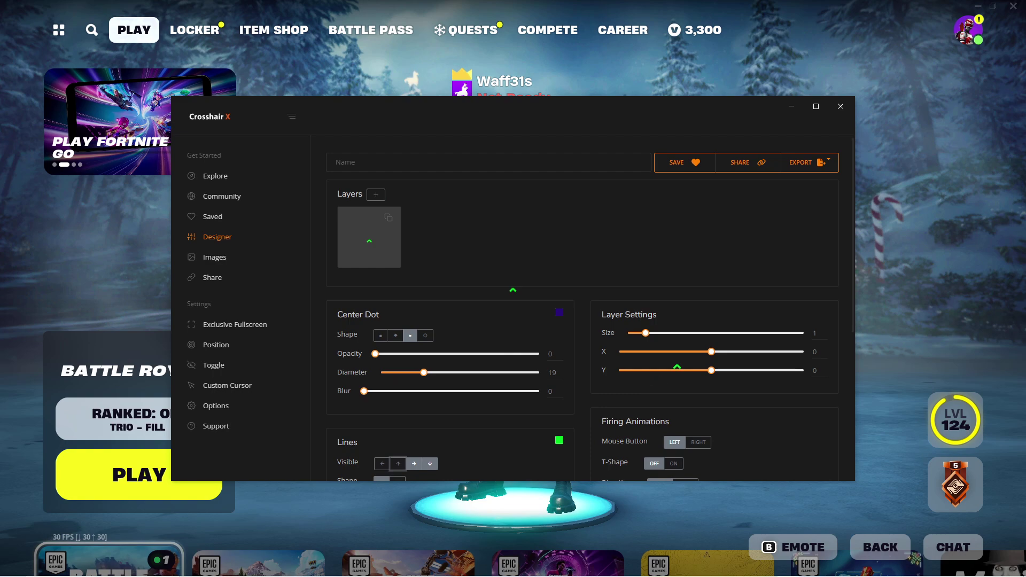
{"action": "scroll", "coordinate": [692, 335], "scroll_direction": "down", "scroll_amount": 5}
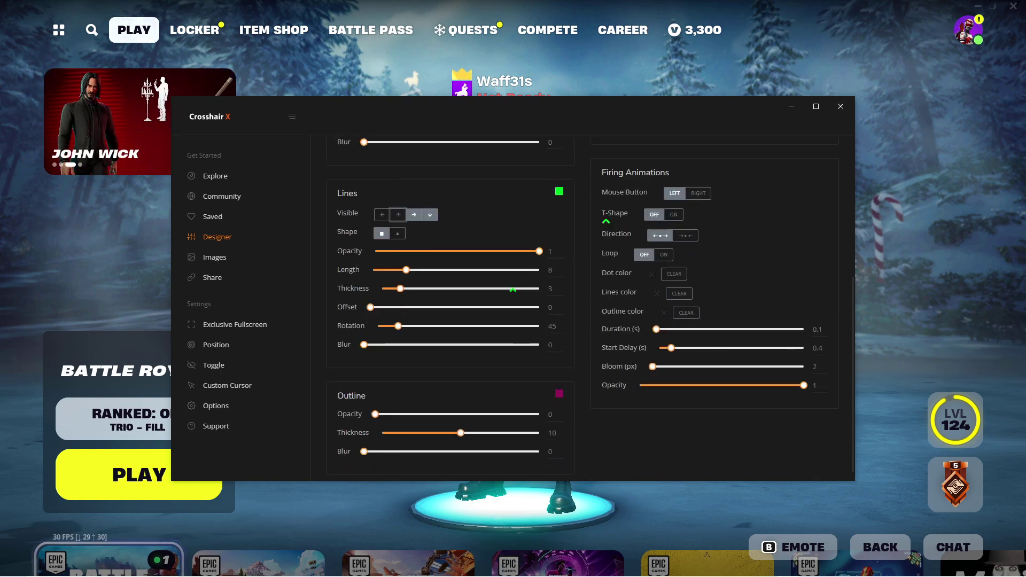
{"action": "scroll", "coordinate": [620, 370], "scroll_direction": "down", "scroll_amount": 1}
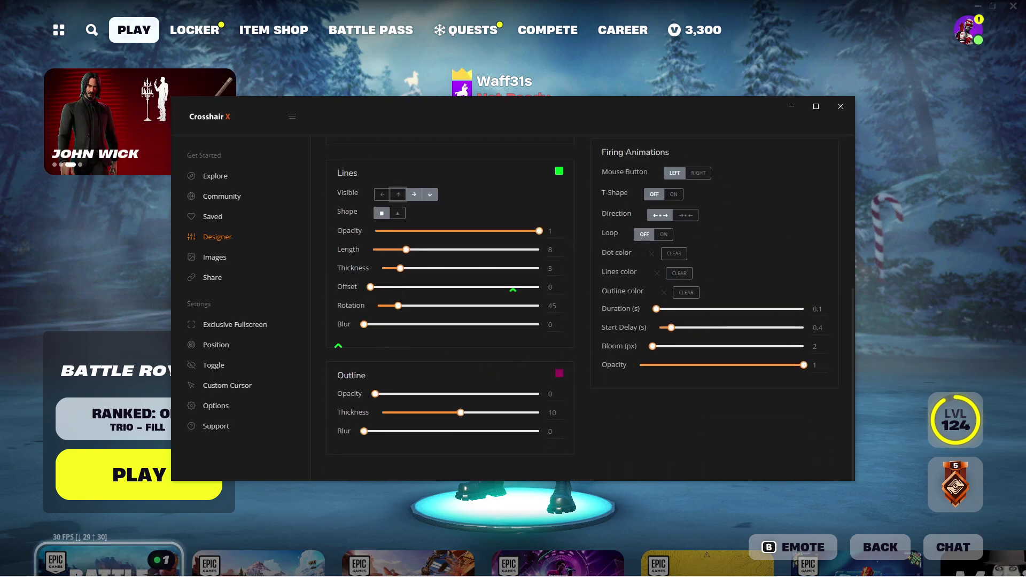